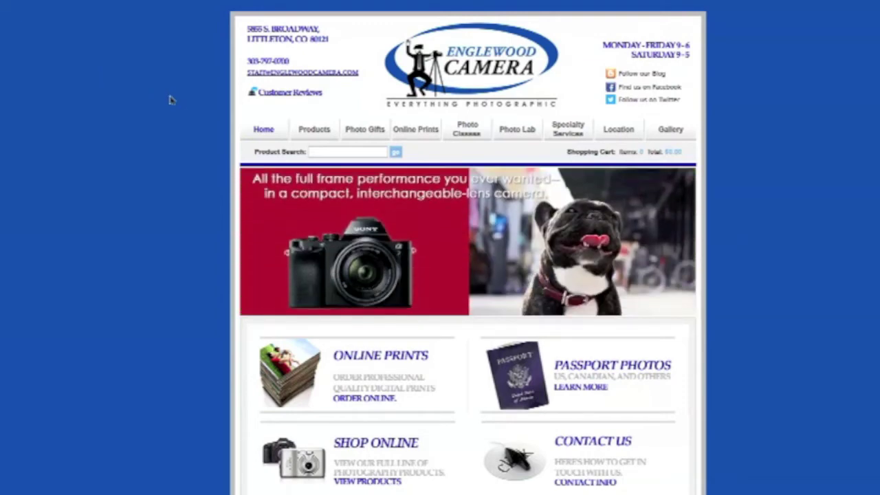
Go to Photo Gifts > Photo books > Hard Cover and list the three Superia albums ($54.99, $41.99, $34.99)
{"action": "left_click", "coordinate": [367, 135]}
{"action": "scroll", "coordinate": [534, 208], "scroll_direction": "down", "scroll_amount": 1}
{"action": "left_click", "coordinate": [535, 208]}
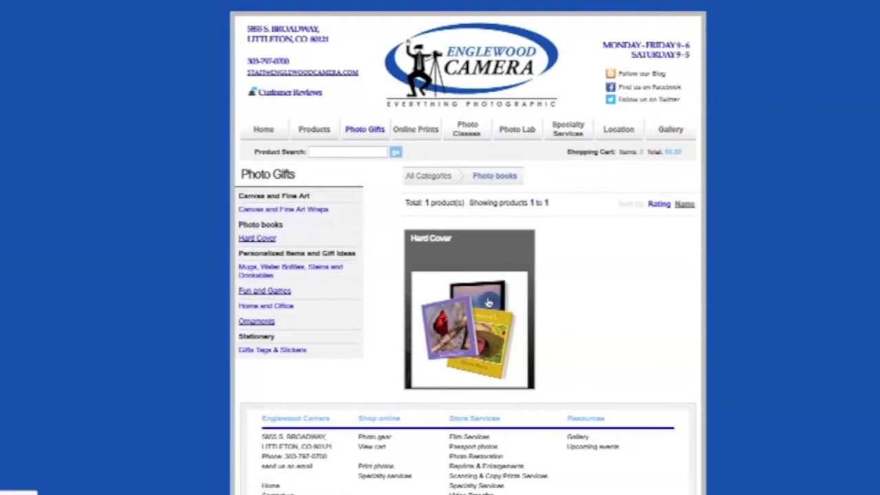
{"action": "left_click", "coordinate": [488, 302]}
{"action": "scroll", "coordinate": [503, 297], "scroll_direction": "down", "scroll_amount": 4}
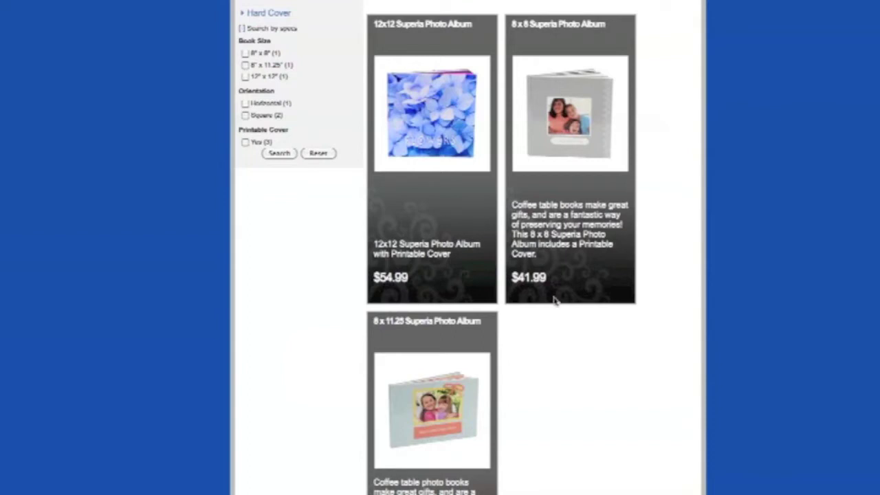
{"action": "scroll", "coordinate": [547, 303], "scroll_direction": "down", "scroll_amount": 3}
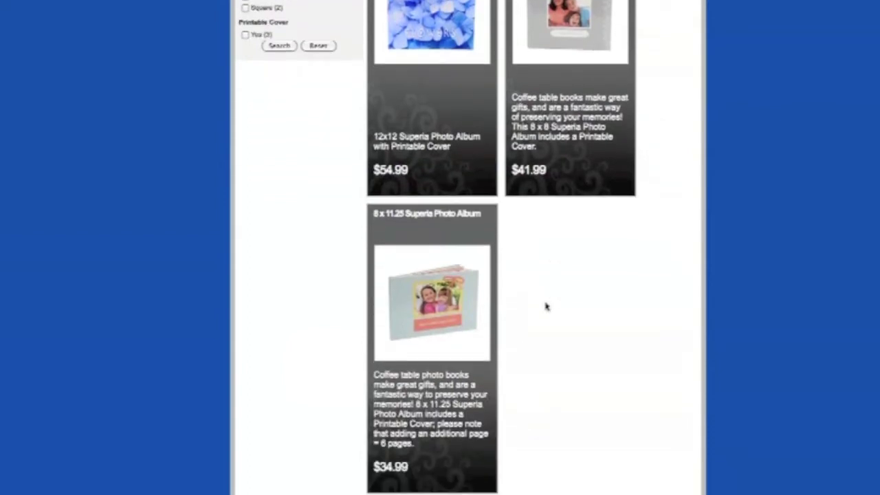
{"action": "scroll", "coordinate": [546, 306], "scroll_direction": "down", "scroll_amount": 1}
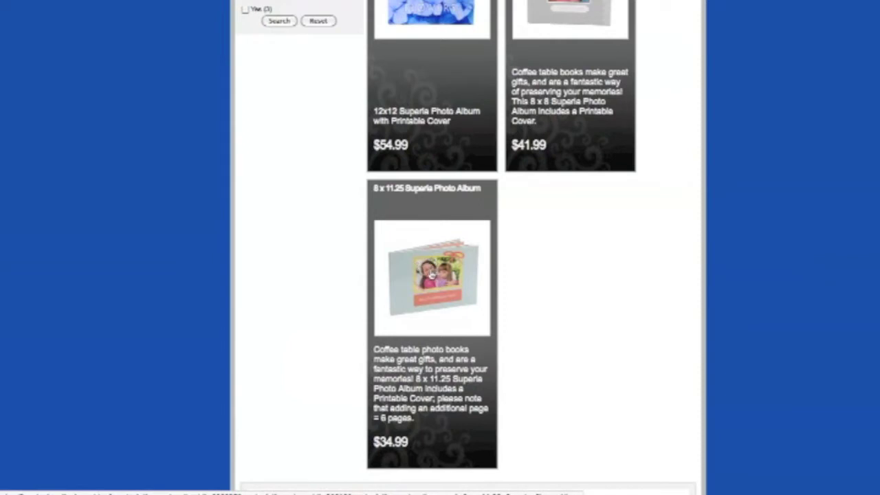
Open the 8 x 11.25 Superia Photo Album and launch its editor at Step 1 of 3
{"action": "left_click", "coordinate": [432, 275]}
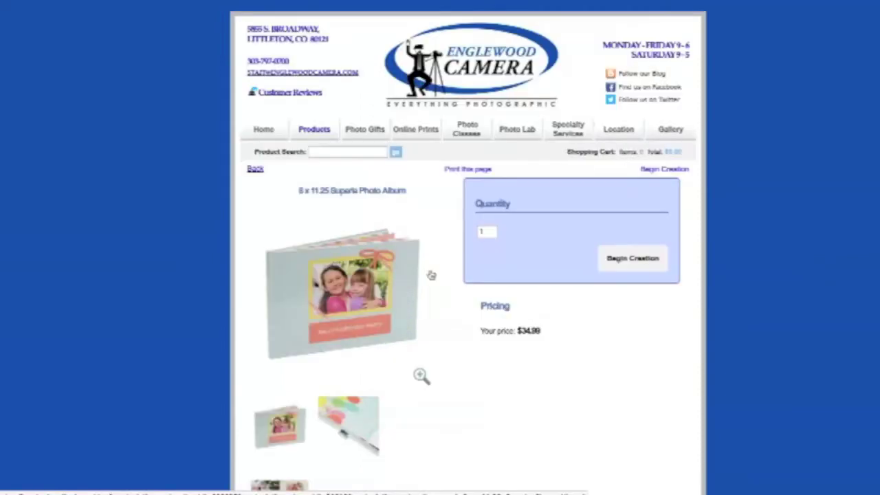
{"action": "left_click", "coordinate": [625, 262]}
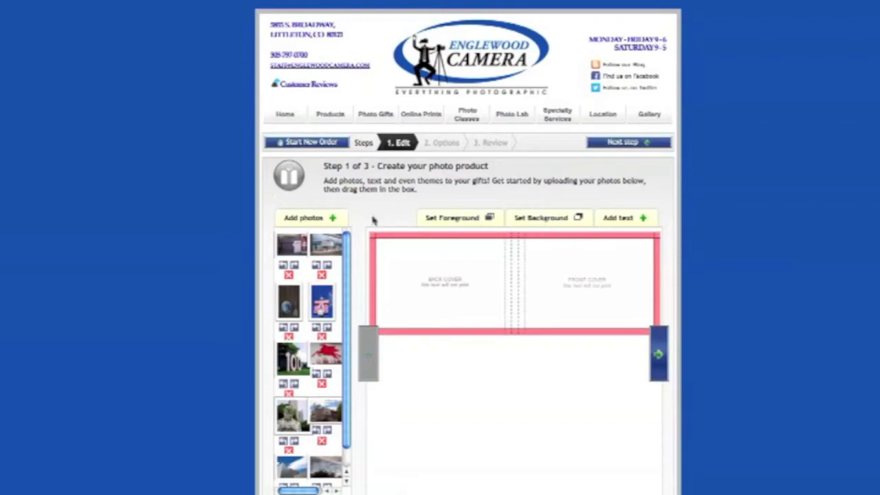
{"action": "left_click", "coordinate": [309, 218]}
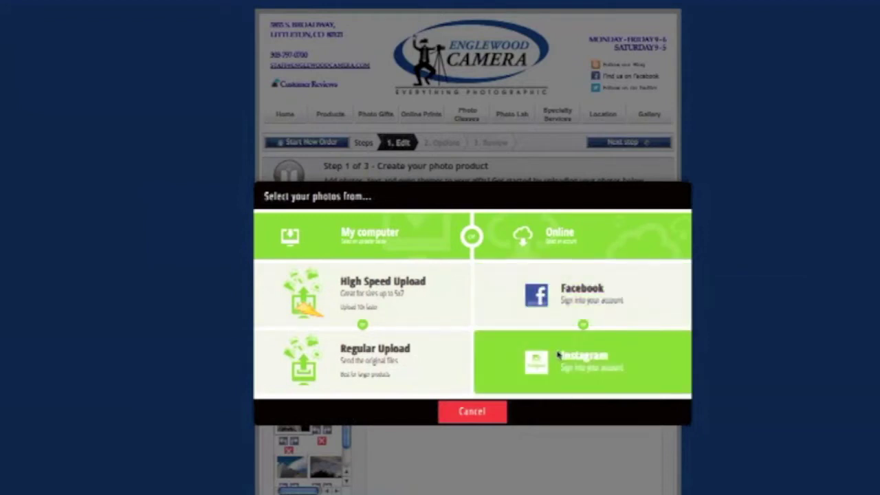
{"action": "left_click", "coordinate": [469, 413]}
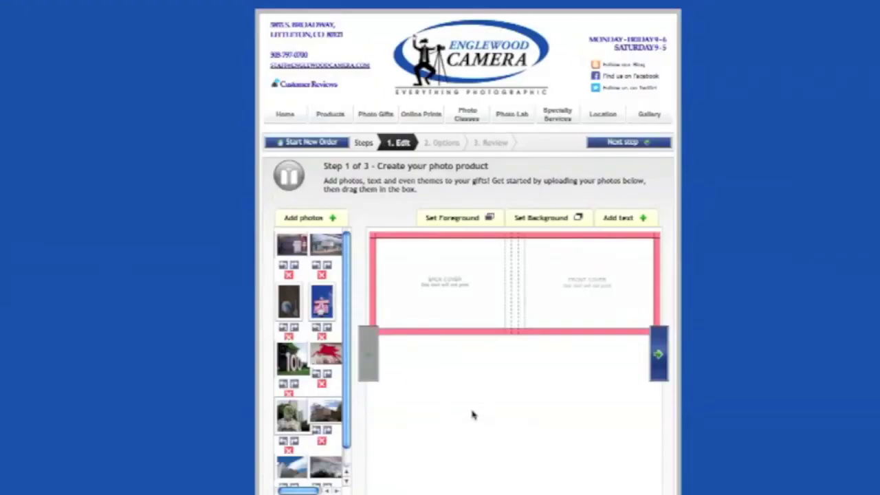
{"action": "scroll", "coordinate": [489, 405], "scroll_direction": "down", "scroll_amount": 3}
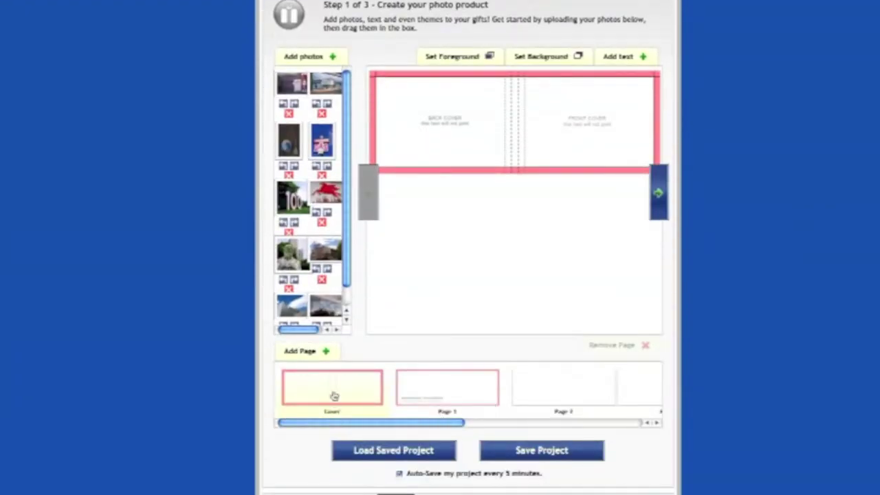
{"action": "left_click", "coordinate": [438, 400]}
{"action": "left_click_drag", "start_coordinate": [438, 421], "coordinate": [387, 425]}
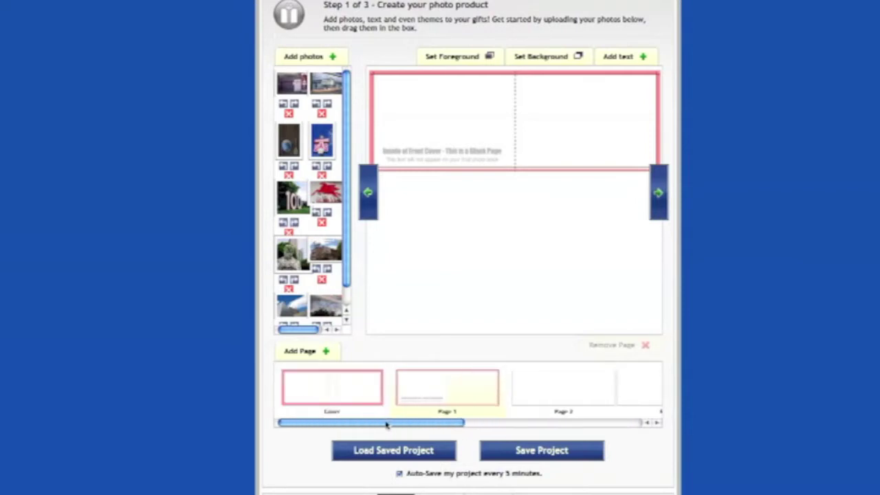
{"action": "left_click", "coordinate": [327, 390]}
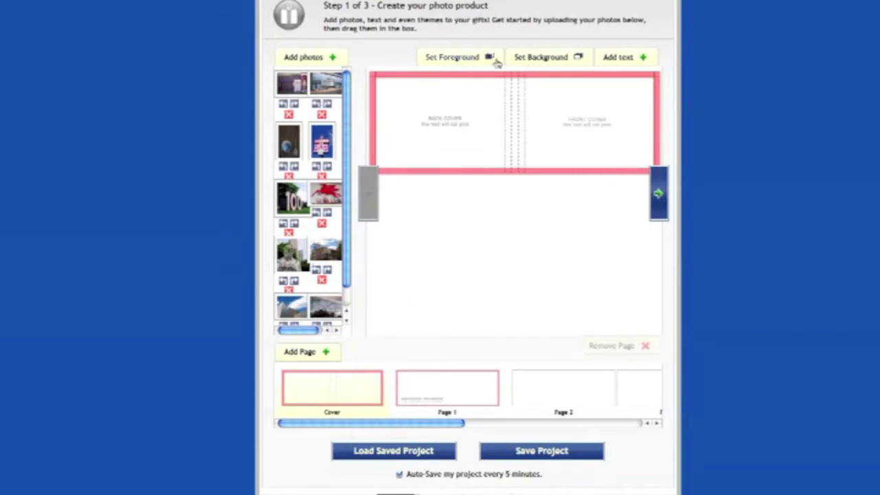
{"action": "left_click", "coordinate": [541, 57]}
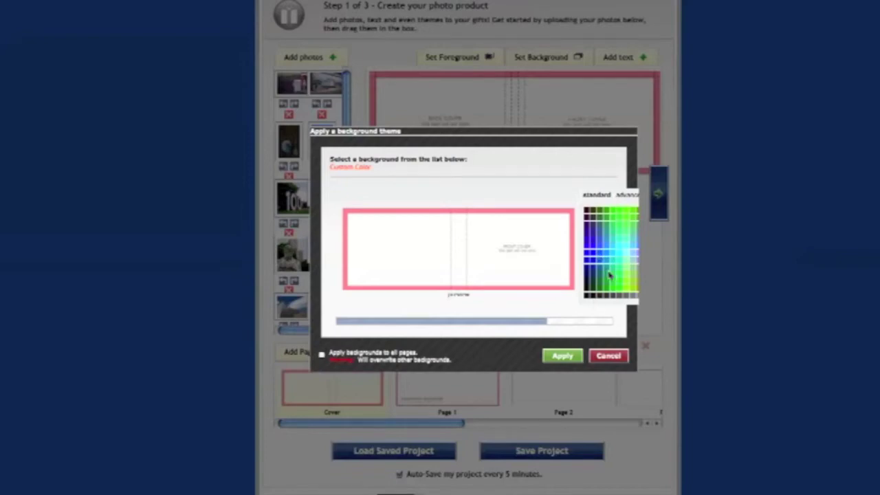
{"action": "left_click", "coordinate": [570, 357]}
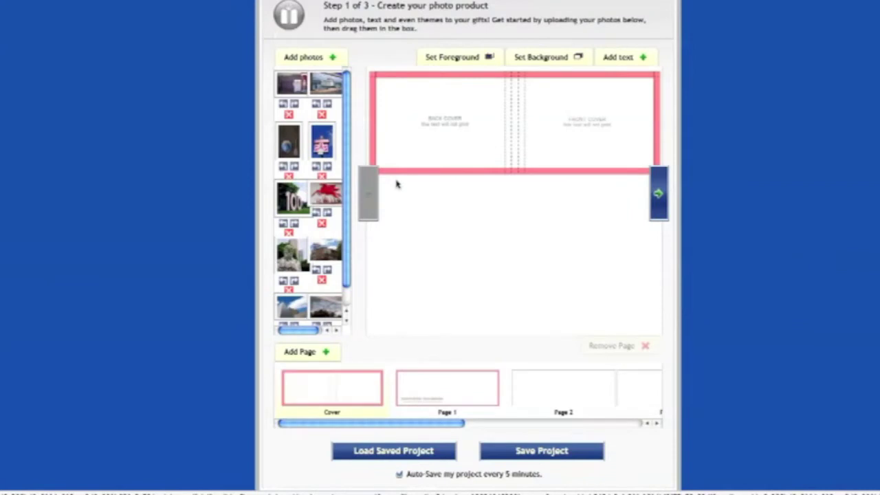
Add a 'Sample Text' text box at the front cover's top and enlarge it to size 26
{"action": "left_click", "coordinate": [617, 58]}
{"action": "left_click_drag", "start_coordinate": [562, 134], "coordinate": [574, 94]}
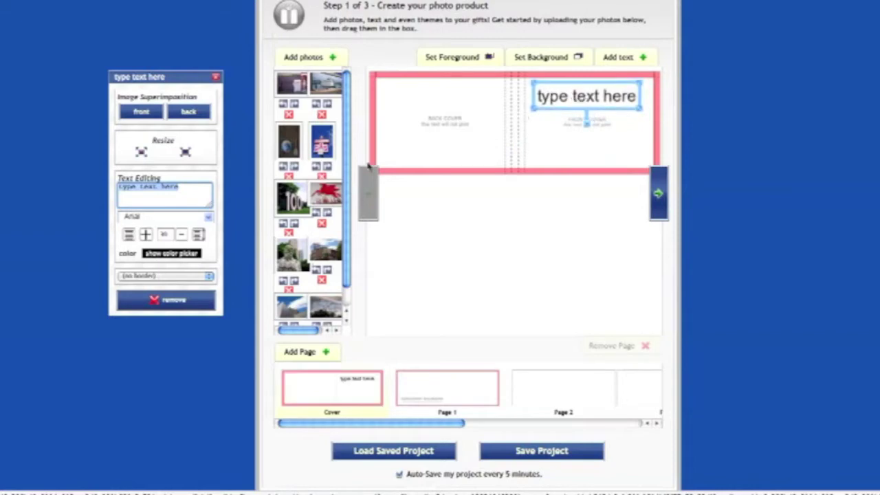
{"action": "type", "text": "Sample Text"}
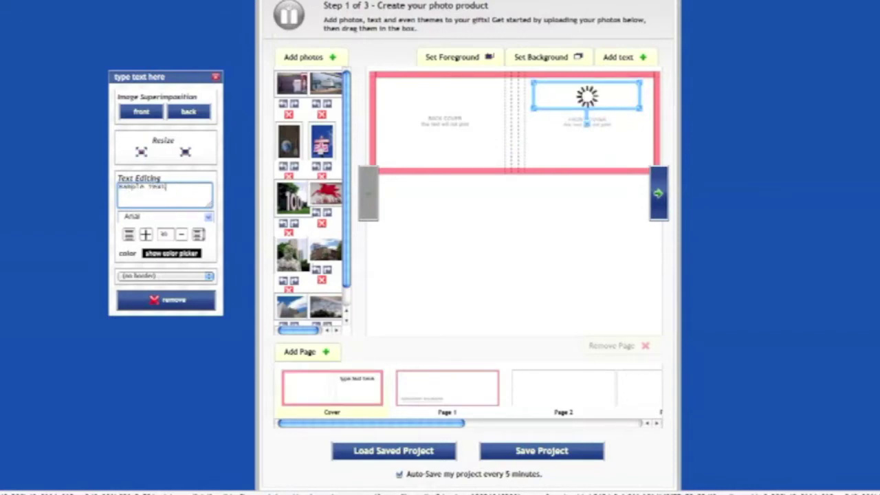
{"action": "left_click", "coordinate": [181, 236]}
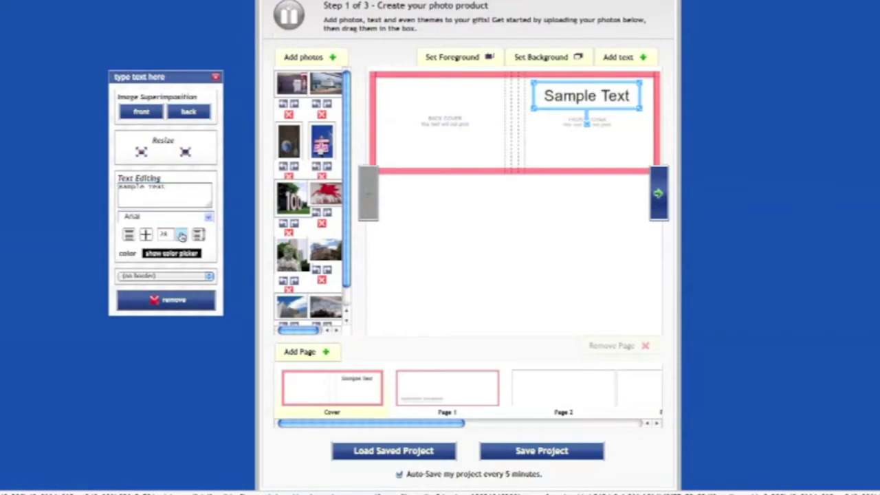
{"action": "left_click", "coordinate": [182, 236]}
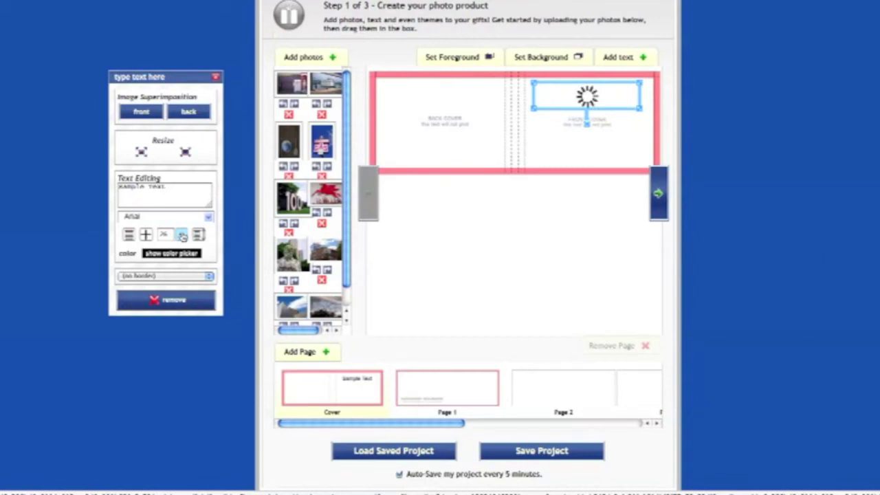
Set the Sample Text font to a Handwritten style
{"action": "left_click", "coordinate": [210, 218]}
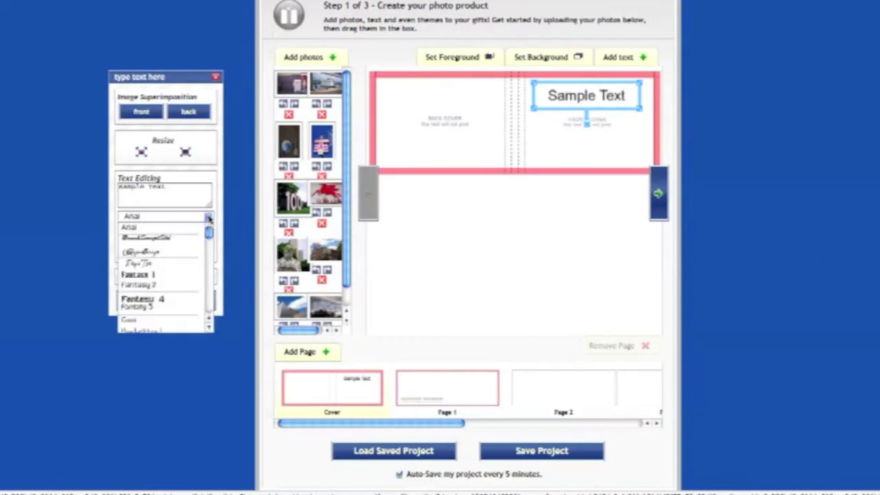
{"action": "left_click", "coordinate": [166, 254]}
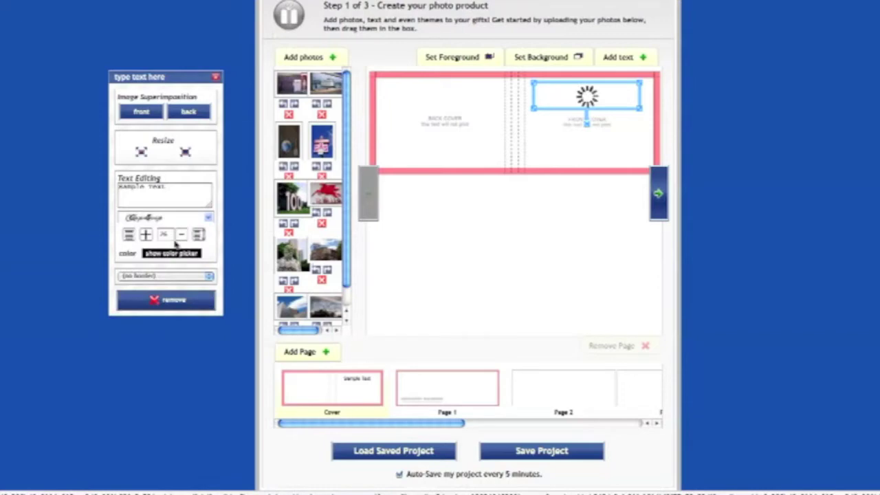
{"action": "left_click", "coordinate": [209, 218]}
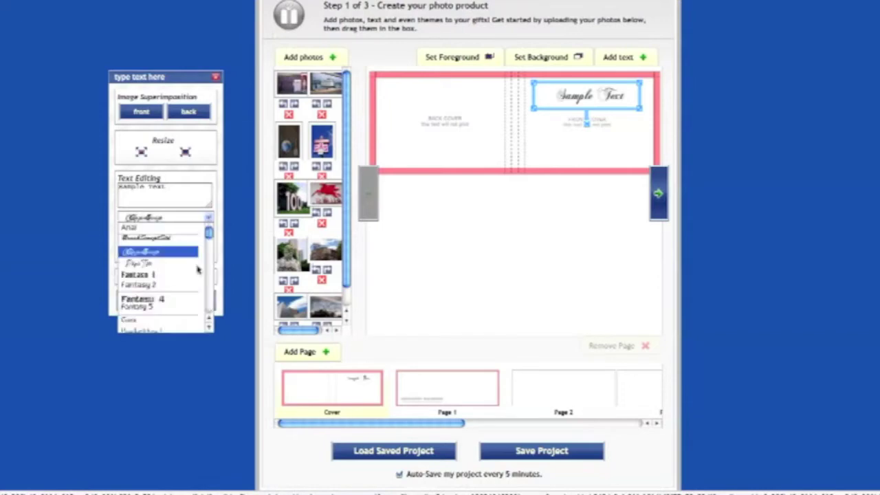
{"action": "scroll", "coordinate": [179, 306], "scroll_direction": "down", "scroll_amount": 3}
{"action": "scroll", "coordinate": [179, 303], "scroll_direction": "down", "scroll_amount": 3}
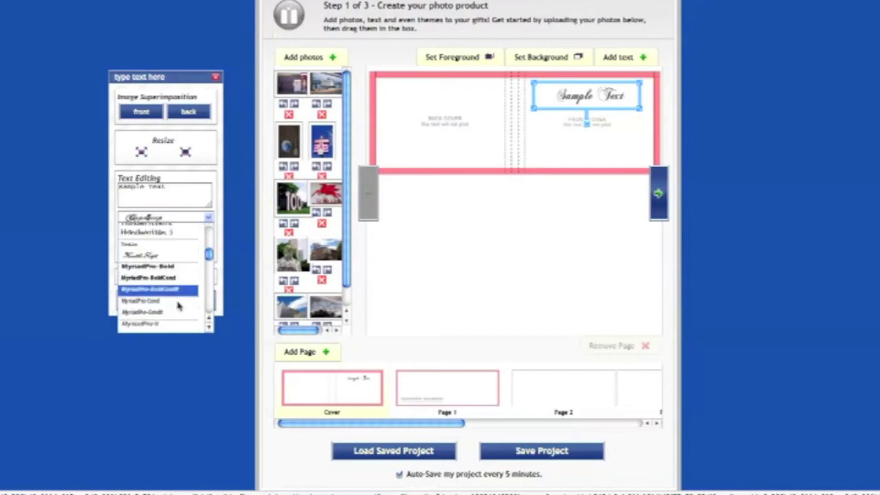
{"action": "left_click", "coordinate": [181, 234]}
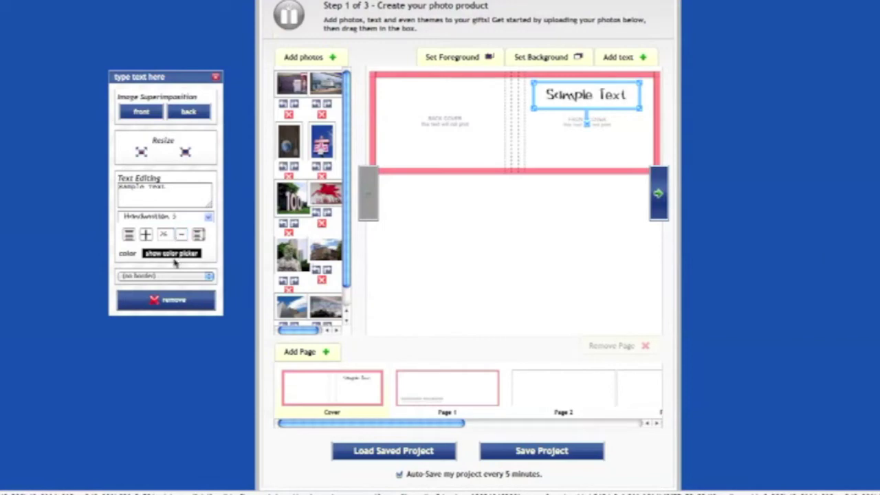
Make the Sample Text black and close the text editing options
{"action": "left_click", "coordinate": [173, 254]}
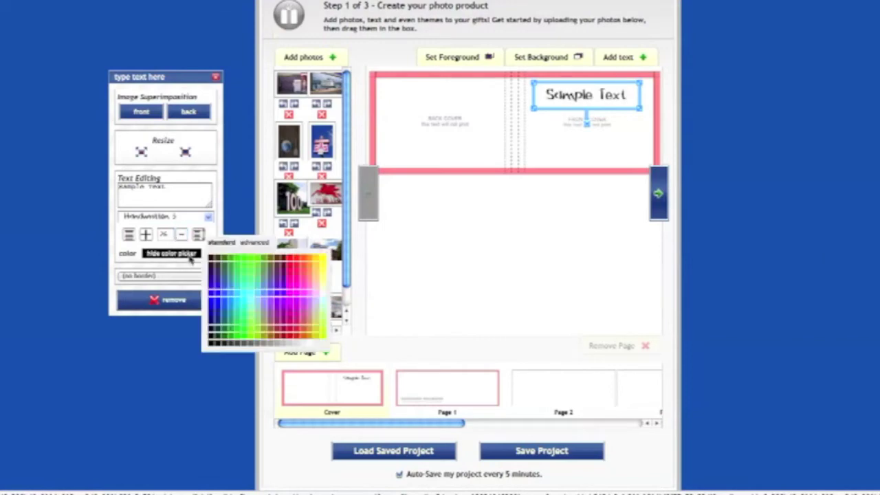
{"action": "left_click", "coordinate": [283, 260]}
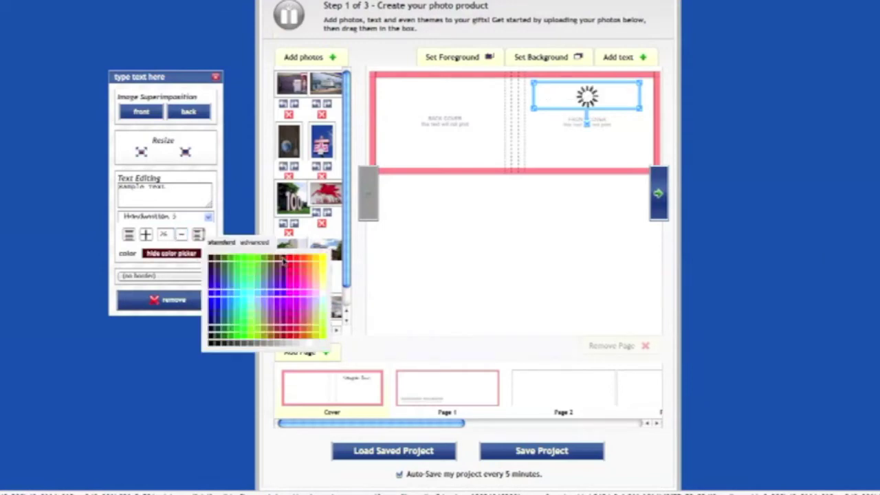
{"action": "left_click", "coordinate": [211, 348]}
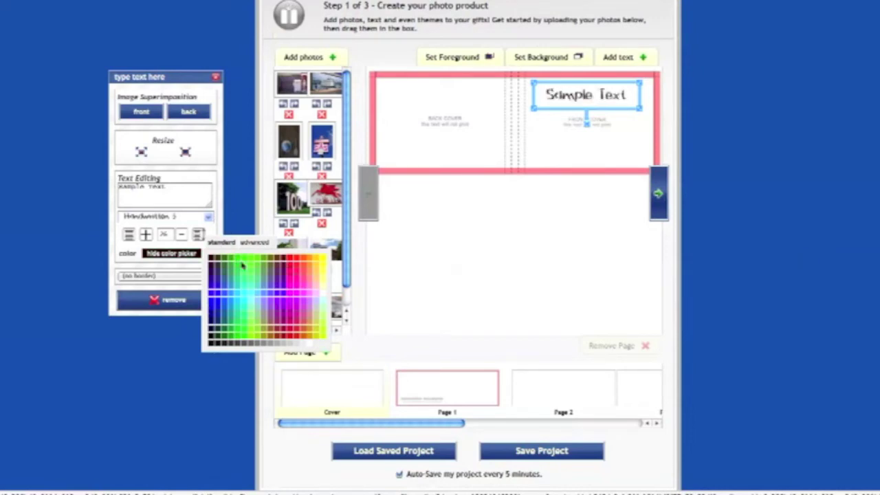
{"action": "left_click", "coordinate": [174, 255]}
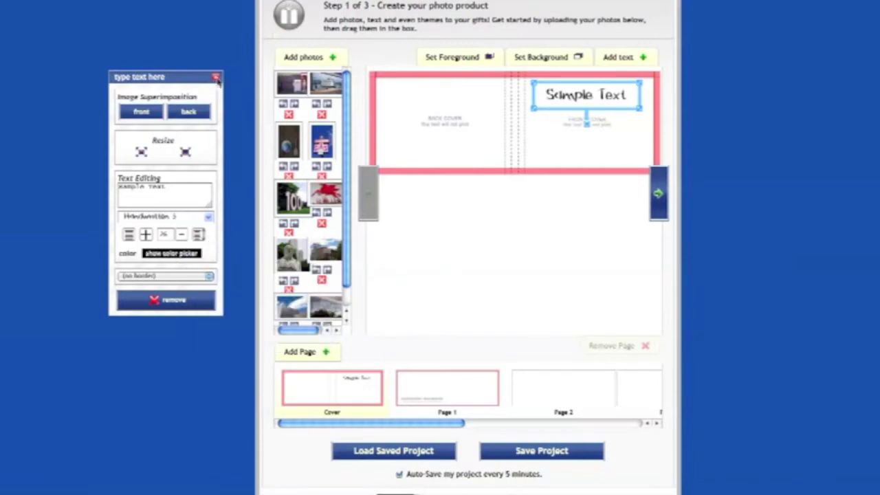
{"action": "left_click", "coordinate": [217, 79]}
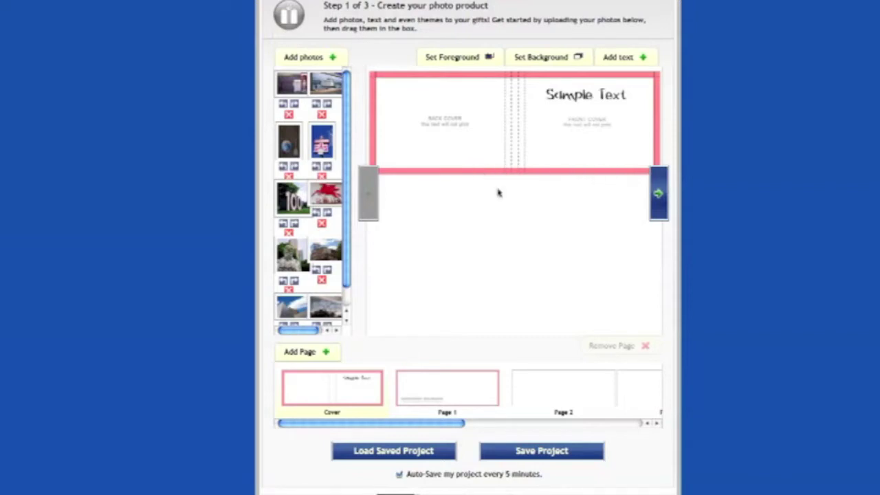
Place the red Pegasus sign photo on the front cover and stretch it to the cover's edges
{"action": "left_click_drag", "start_coordinate": [320, 198], "coordinate": [480, 100]}
{"action": "scroll", "coordinate": [637, 91], "scroll_direction": "down", "scroll_amount": 1}
{"action": "left_click_drag", "start_coordinate": [582, 93], "coordinate": [590, 91]}
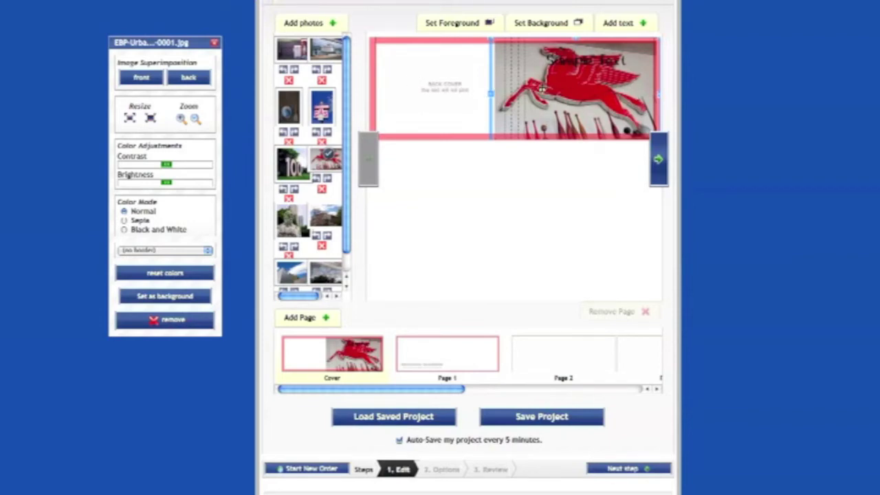
{"action": "left_click_drag", "start_coordinate": [492, 38], "coordinate": [521, 55]}
{"action": "left_click_drag", "start_coordinate": [581, 100], "coordinate": [568, 81]}
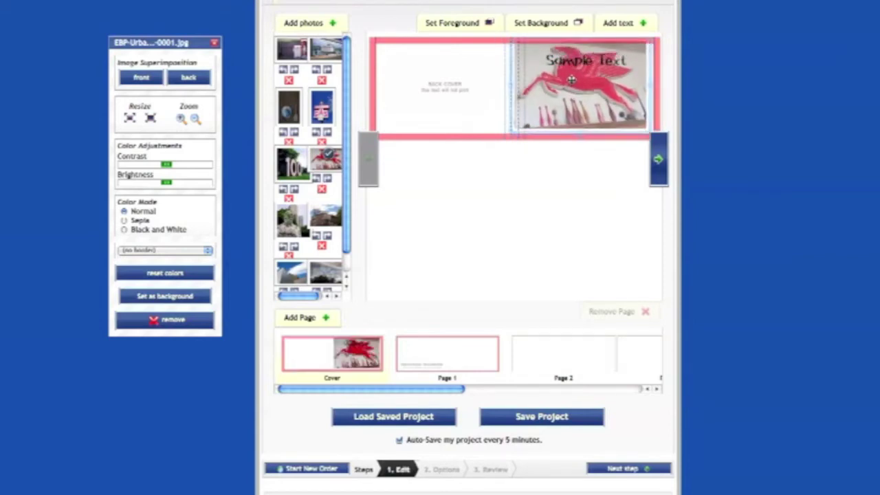
{"action": "left_click_drag", "start_coordinate": [650, 132], "coordinate": [653, 139]}
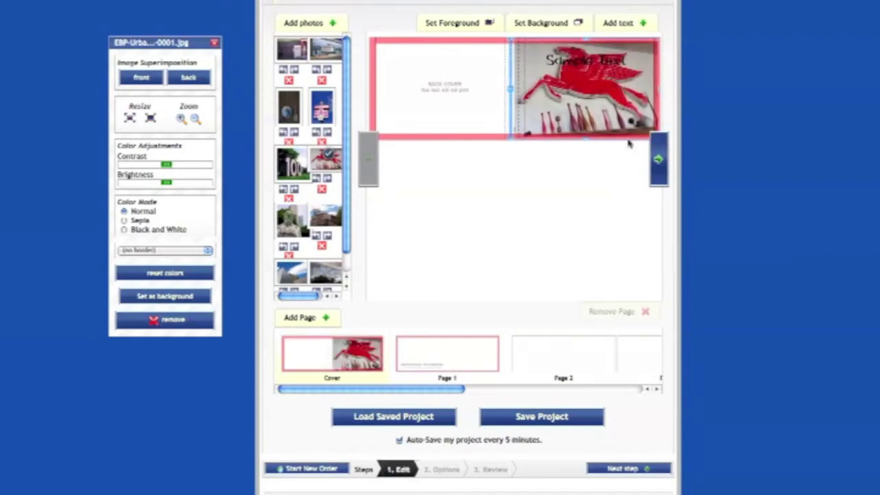
{"action": "left_click", "coordinate": [588, 98]}
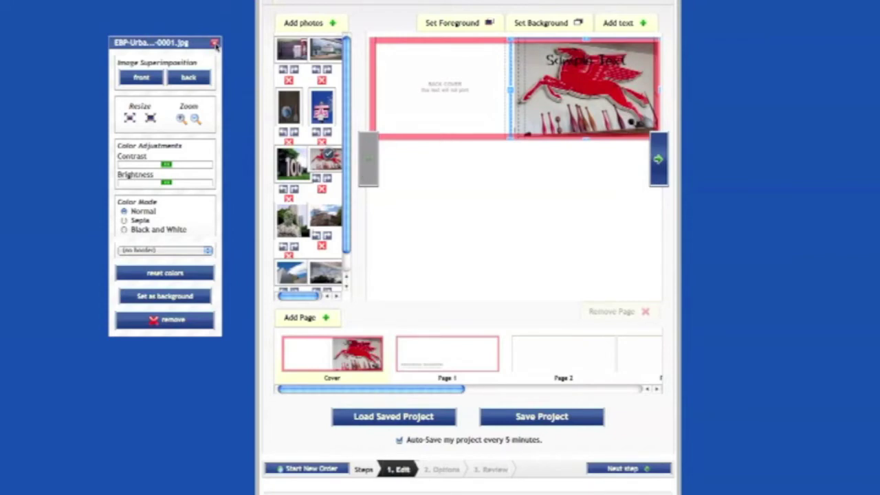
{"action": "left_click", "coordinate": [215, 44]}
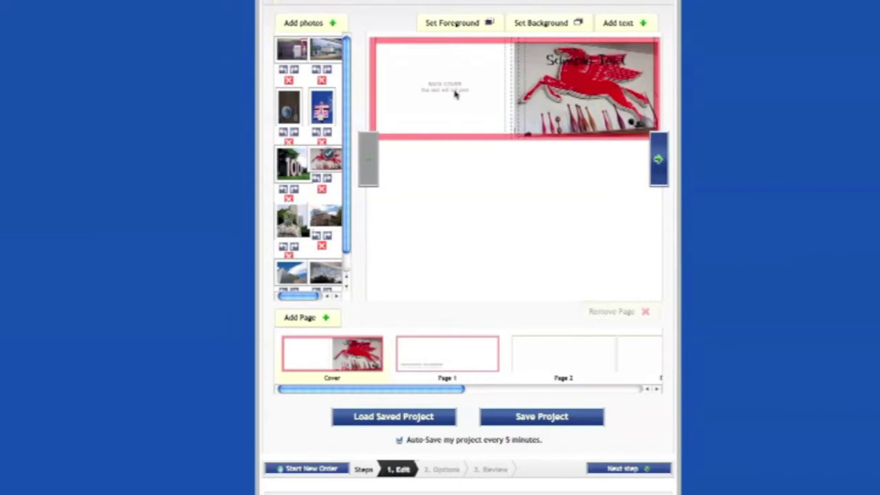
Put the pink GAS sign photo on Page 1's right page, enlarge it, then advance to Page 2
{"action": "left_click", "coordinate": [466, 359]}
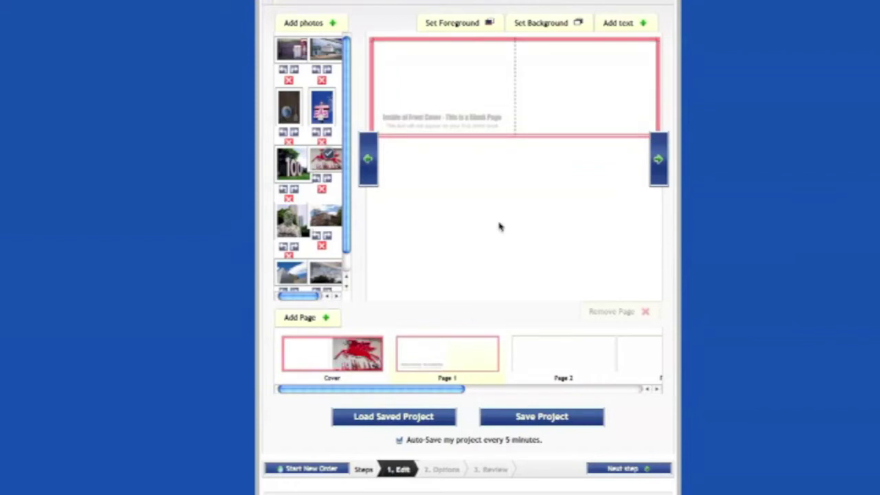
{"action": "scroll", "coordinate": [499, 227], "scroll_direction": "up", "scroll_amount": 2}
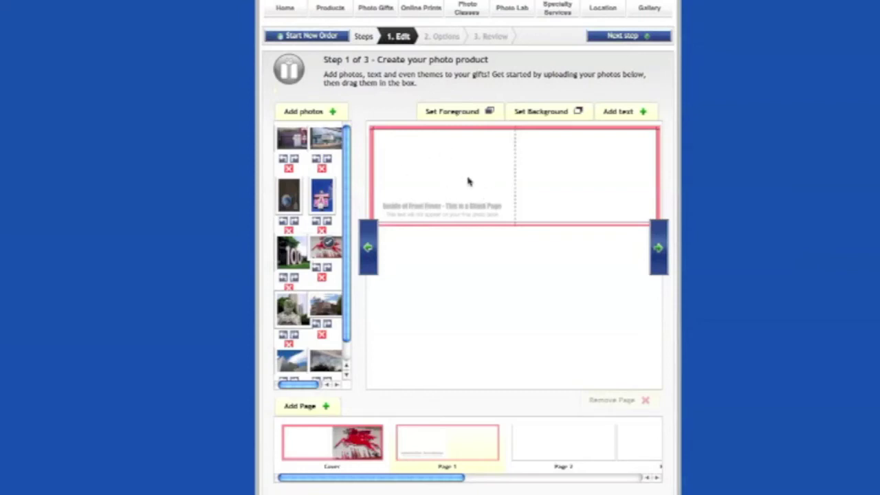
{"action": "left_click_drag", "start_coordinate": [322, 195], "coordinate": [572, 163]}
{"action": "left_click", "coordinate": [572, 162]}
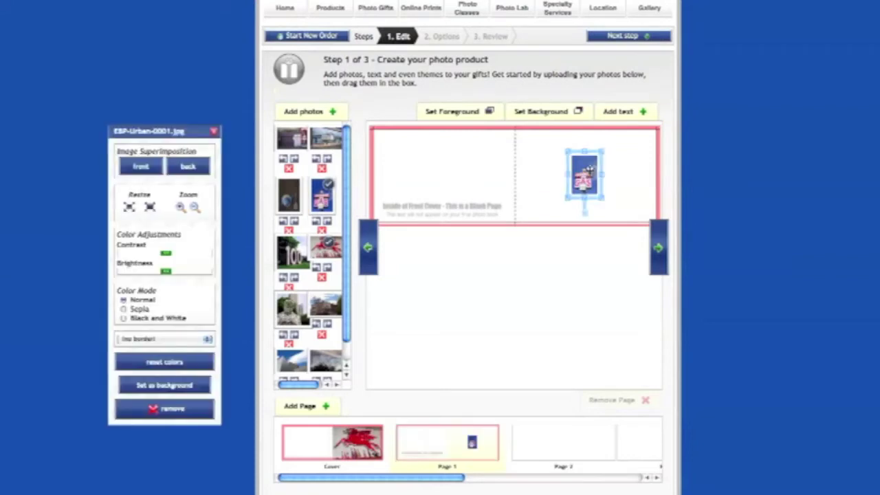
{"action": "left_click_drag", "start_coordinate": [568, 151], "coordinate": [554, 132]}
{"action": "left_click_drag", "start_coordinate": [601, 197], "coordinate": [614, 217]}
{"action": "left_click_drag", "start_coordinate": [582, 187], "coordinate": [603, 187]}
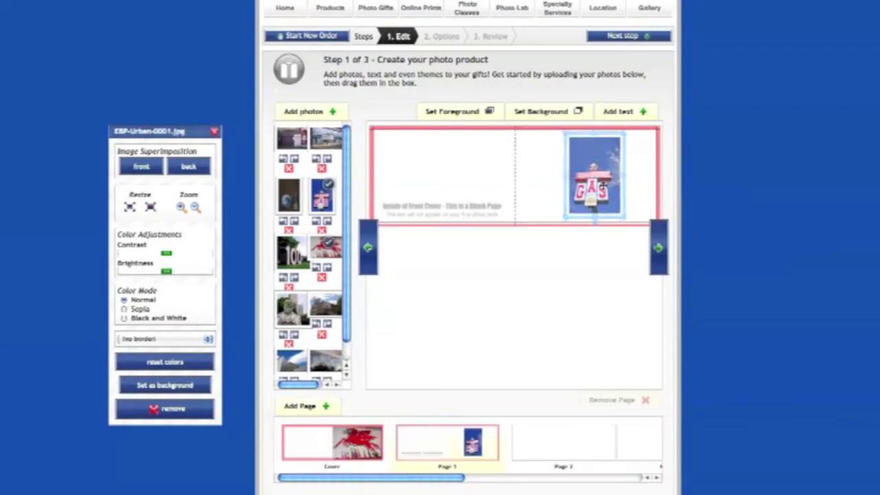
{"action": "left_click", "coordinate": [634, 205]}
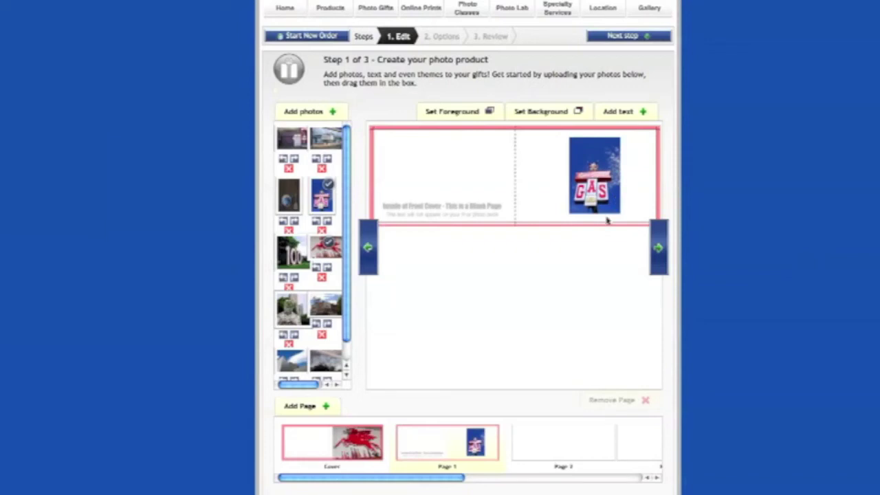
{"action": "left_click", "coordinate": [659, 250]}
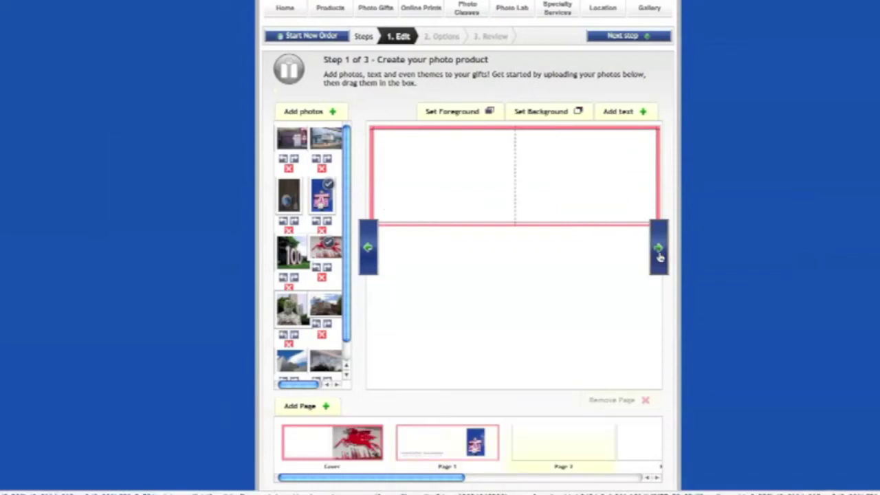
Place the mesh sculpture photo on Page 2's left page
{"action": "left_click_drag", "start_coordinate": [292, 313], "coordinate": [468, 222]}
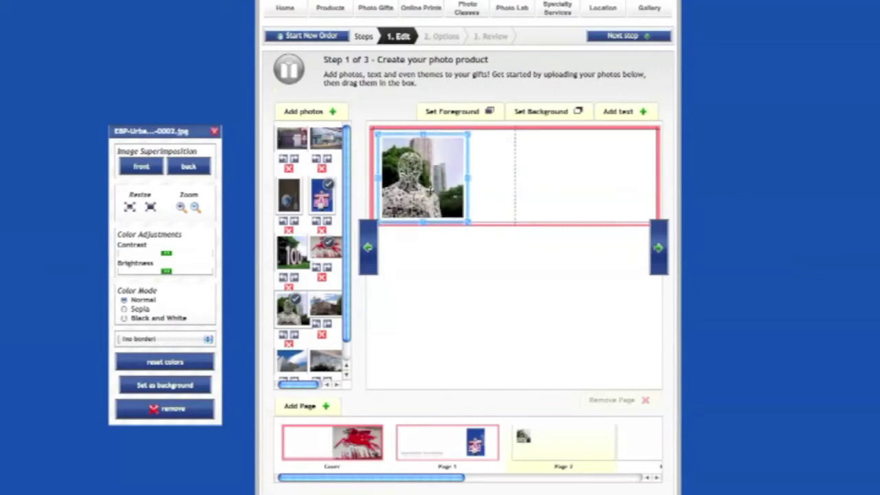
{"action": "left_click_drag", "start_coordinate": [429, 189], "coordinate": [449, 190]}
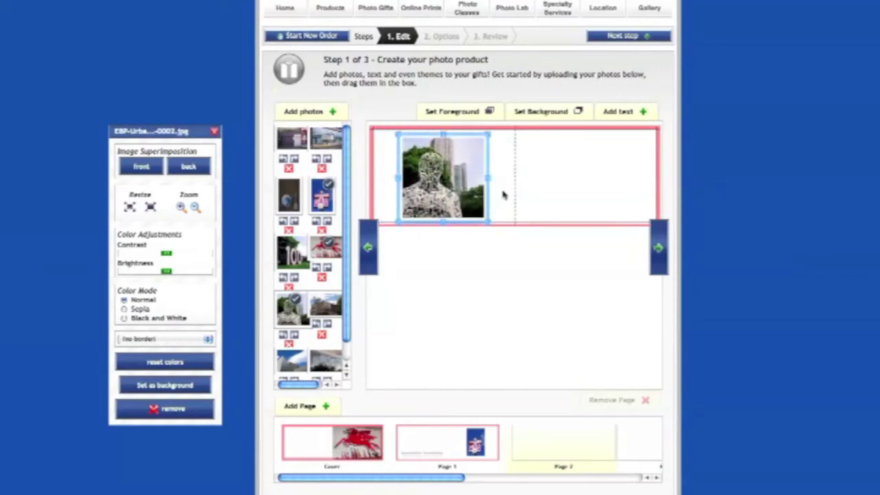
{"action": "left_click", "coordinate": [503, 195]}
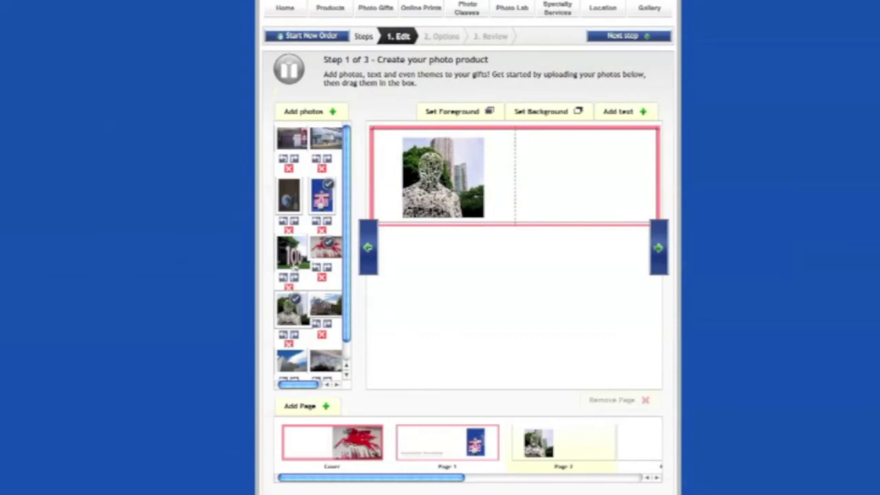
Add the '100' sign photo to the right page, enlarge it, and advance to the next blank spread
{"action": "left_click_drag", "start_coordinate": [292, 255], "coordinate": [584, 179]}
{"action": "left_click", "coordinate": [591, 174]}
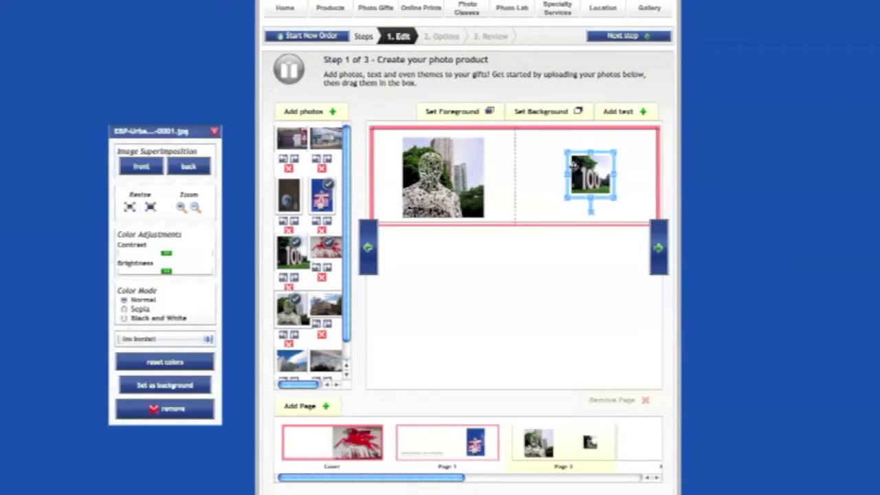
{"action": "left_click_drag", "start_coordinate": [567, 151], "coordinate": [544, 142]}
{"action": "left_click_drag", "start_coordinate": [612, 195], "coordinate": [630, 207]}
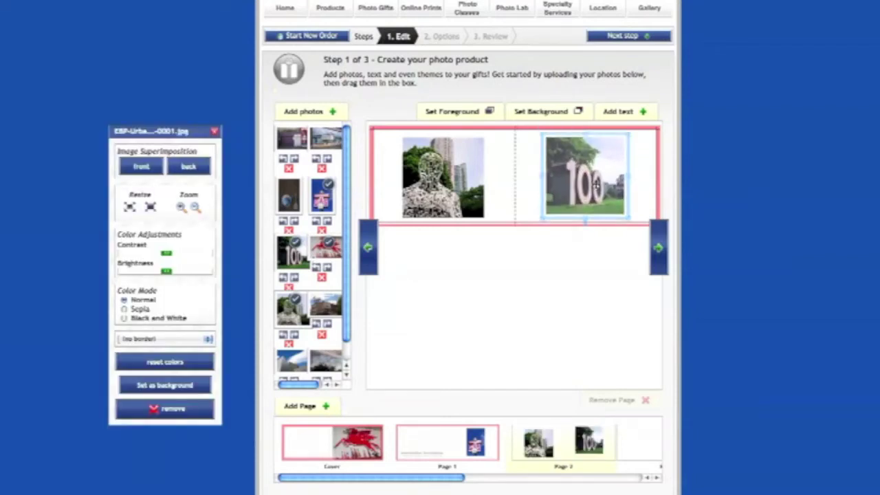
{"action": "left_click_drag", "start_coordinate": [595, 178], "coordinate": [600, 185]}
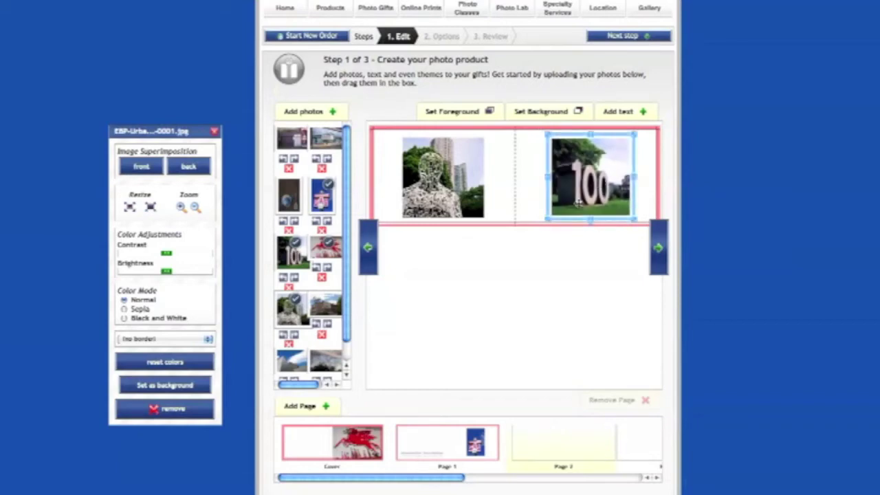
{"action": "left_click", "coordinate": [525, 204]}
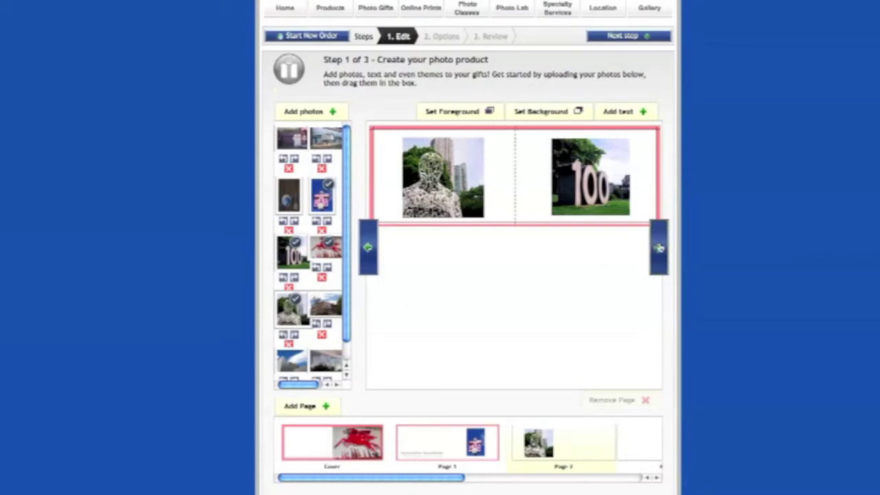
{"action": "left_click", "coordinate": [659, 247]}
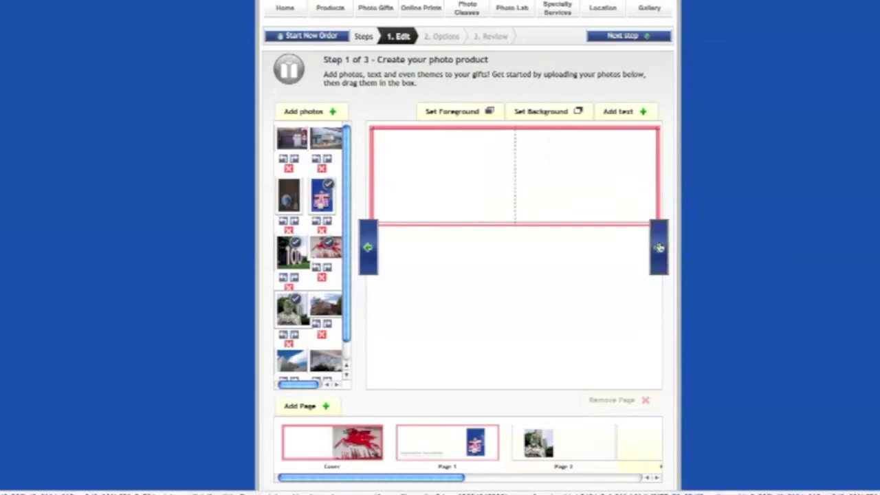
Place the white angular building (pyramid) photo on the new spread and enlarge it
{"action": "left_click_drag", "start_coordinate": [294, 362], "coordinate": [439, 163]}
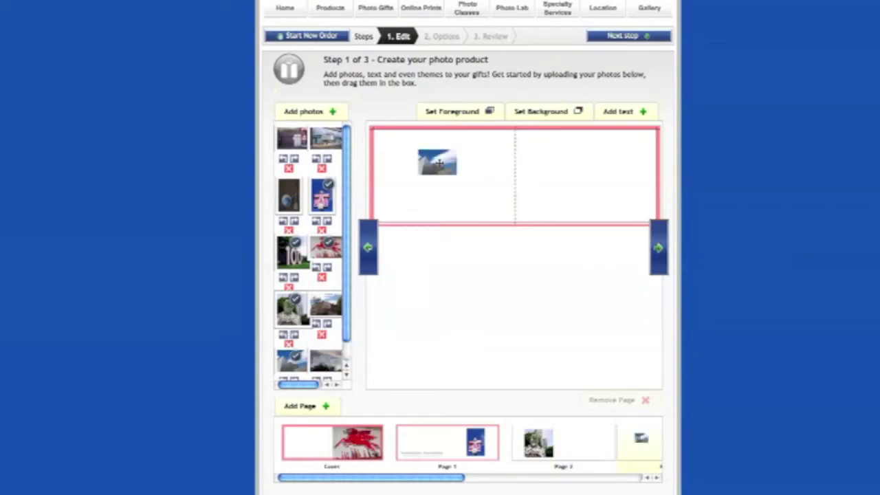
{"action": "left_click", "coordinate": [439, 163]}
{"action": "left_click_drag", "start_coordinate": [412, 179], "coordinate": [376, 206]}
{"action": "left_click_drag", "start_coordinate": [432, 187], "coordinate": [442, 187]}
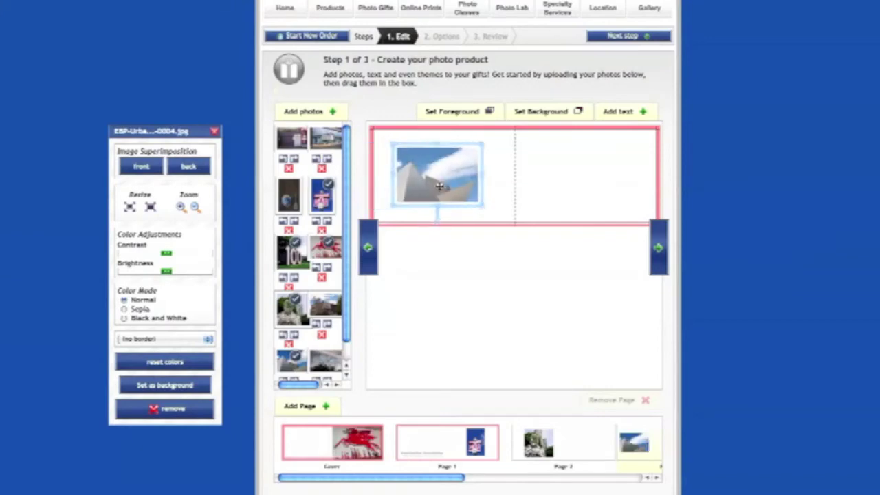
{"action": "left_click_drag", "start_coordinate": [483, 142], "coordinate": [503, 138]}
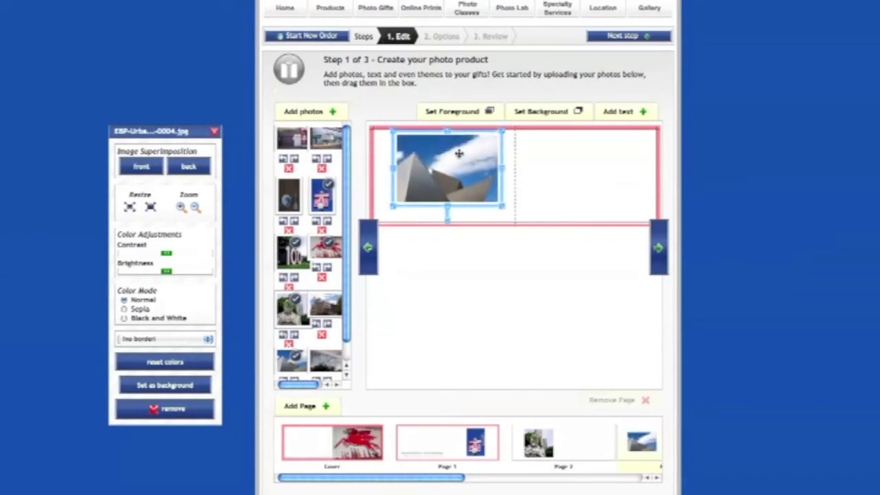
{"action": "left_click_drag", "start_coordinate": [447, 162], "coordinate": [458, 190]}
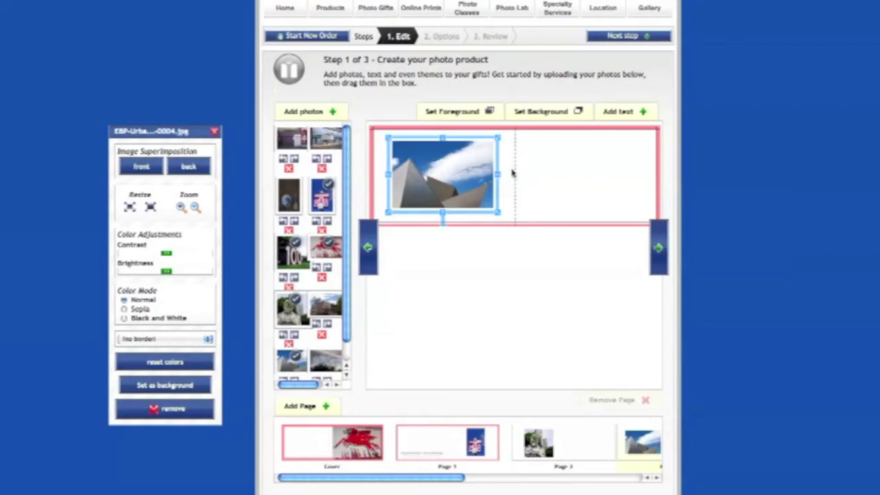
{"action": "left_click_drag", "start_coordinate": [456, 175], "coordinate": [523, 174]}
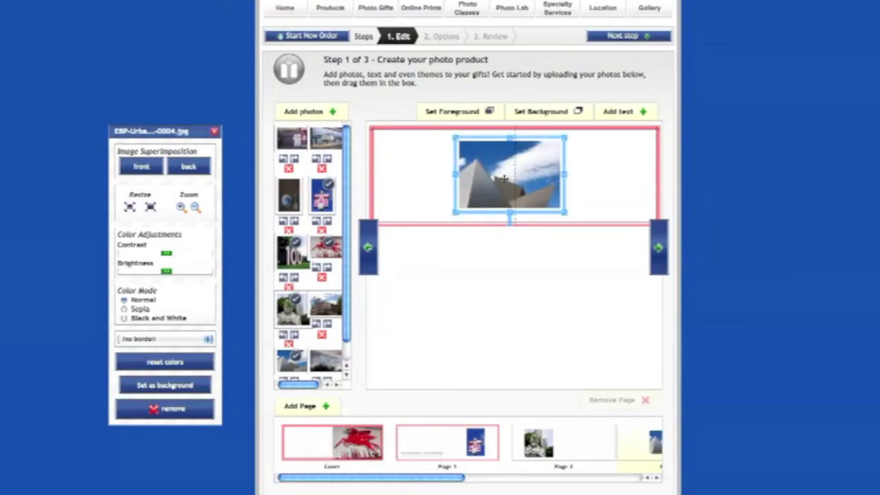
Move the pyramid photo to the top-left so it fills the left page, then go to the next spread
{"action": "left_click_drag", "start_coordinate": [497, 179], "coordinate": [408, 165]}
{"action": "left_click_drag", "start_coordinate": [475, 197], "coordinate": [516, 220]}
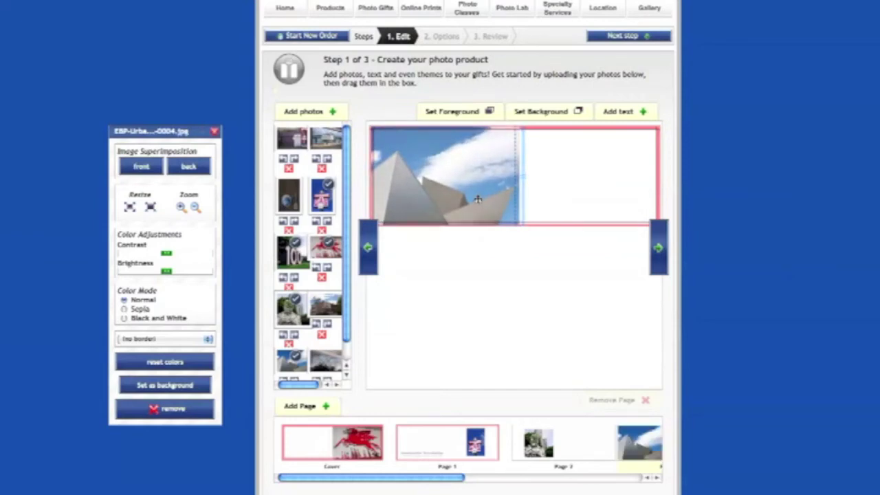
{"action": "left_click_drag", "start_coordinate": [520, 221], "coordinate": [555, 242]}
{"action": "mouse_move", "coordinate": [461, 185]}
{"action": "left_mouse_down"}
{"action": "mouse_move", "coordinate": [470, 187]}
{"action": "mouse_move", "coordinate": [470, 178]}
{"action": "left_mouse_up"}
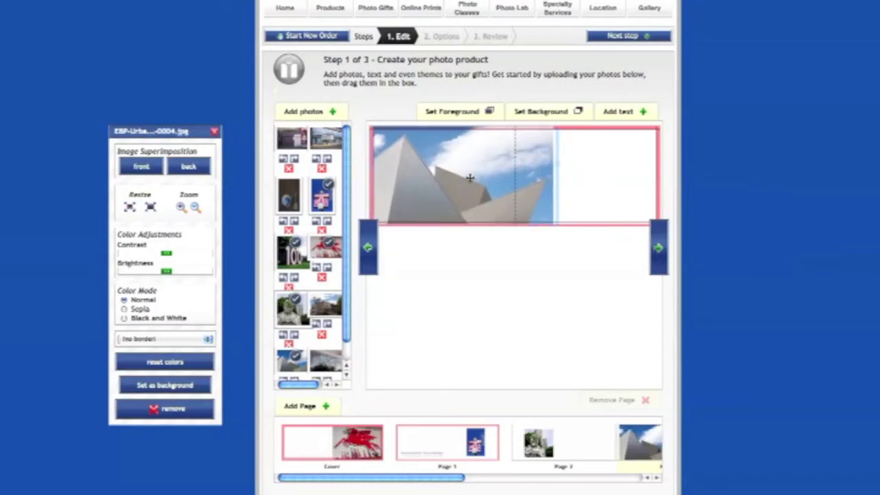
{"action": "left_click", "coordinate": [577, 219]}
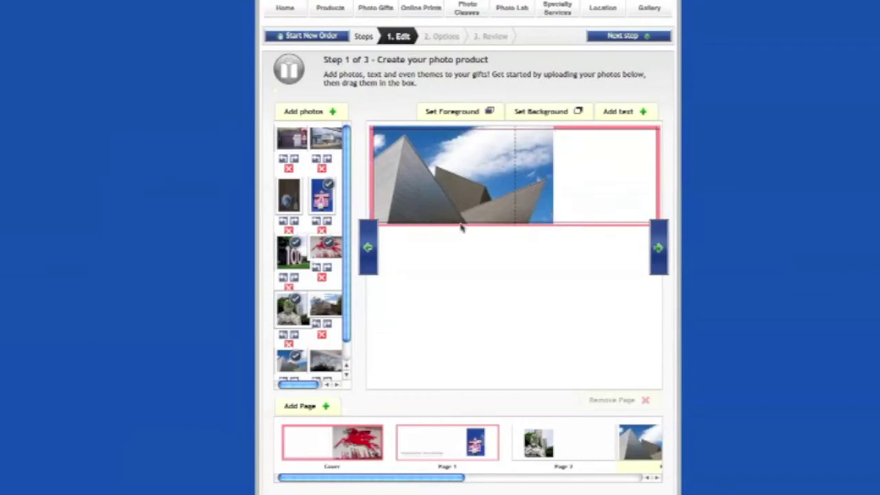
{"action": "scroll", "coordinate": [339, 316], "scroll_direction": "down", "scroll_amount": 1}
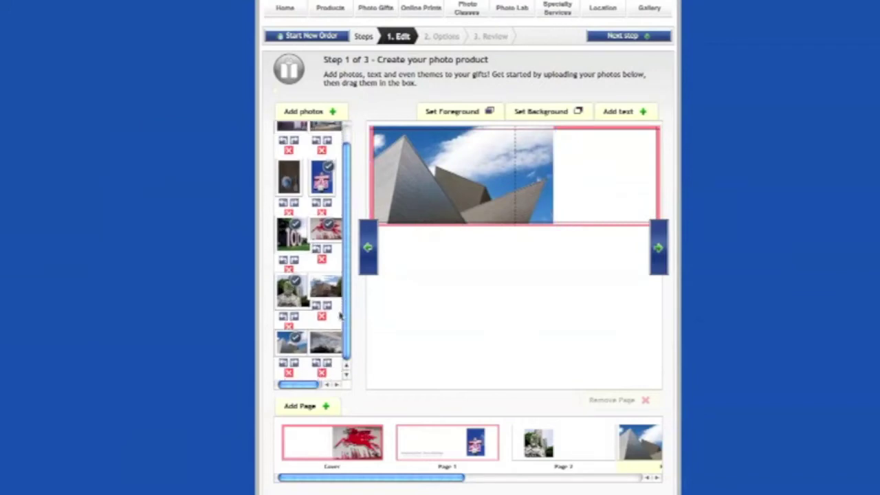
{"action": "left_click", "coordinate": [659, 249]}
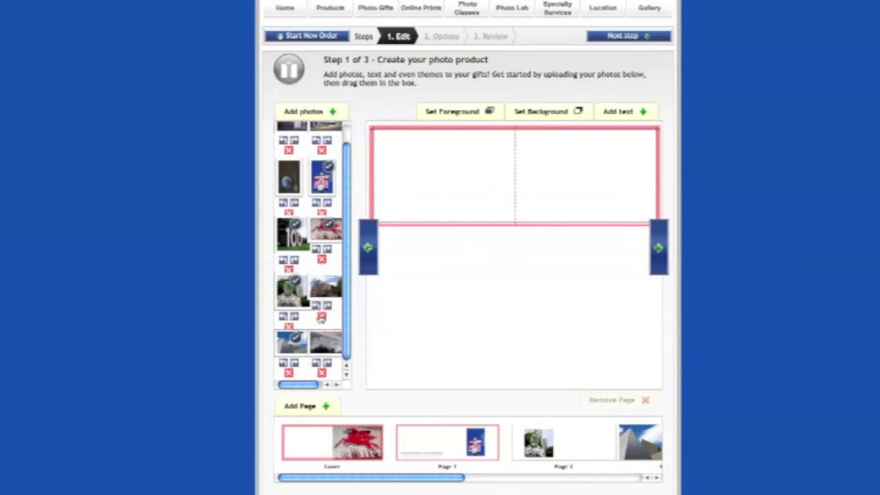
Place the dark globe photo on the right page, stretched to full page height
{"action": "scroll", "coordinate": [321, 318], "scroll_direction": "up", "scroll_amount": 1}
{"action": "left_click_drag", "start_coordinate": [290, 199], "coordinate": [566, 190]}
{"action": "left_click", "coordinate": [581, 174]}
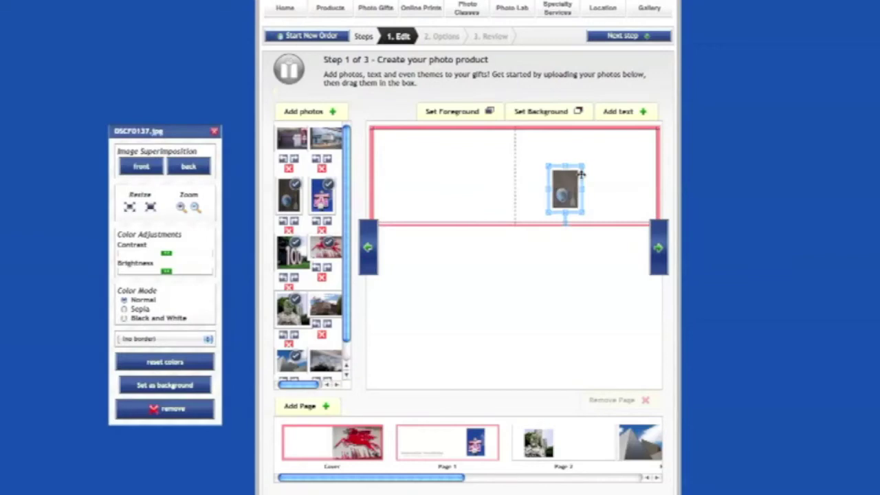
{"action": "left_click_drag", "start_coordinate": [581, 174], "coordinate": [614, 132]}
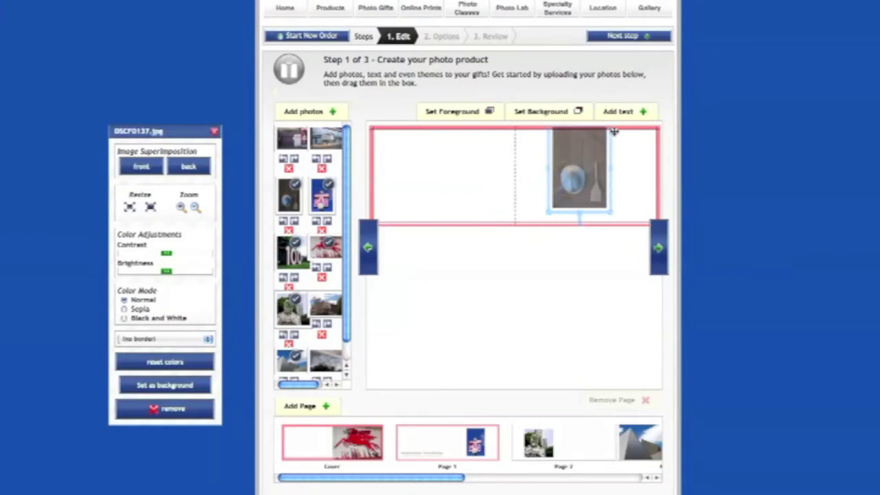
{"action": "left_click_drag", "start_coordinate": [554, 216], "coordinate": [616, 203]}
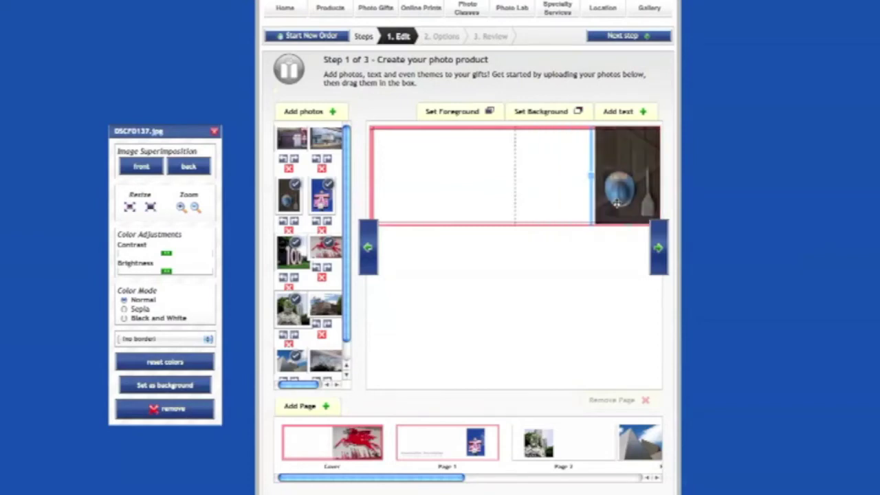
{"action": "left_click_drag", "start_coordinate": [617, 201], "coordinate": [617, 203]}
{"action": "left_click", "coordinate": [529, 189]}
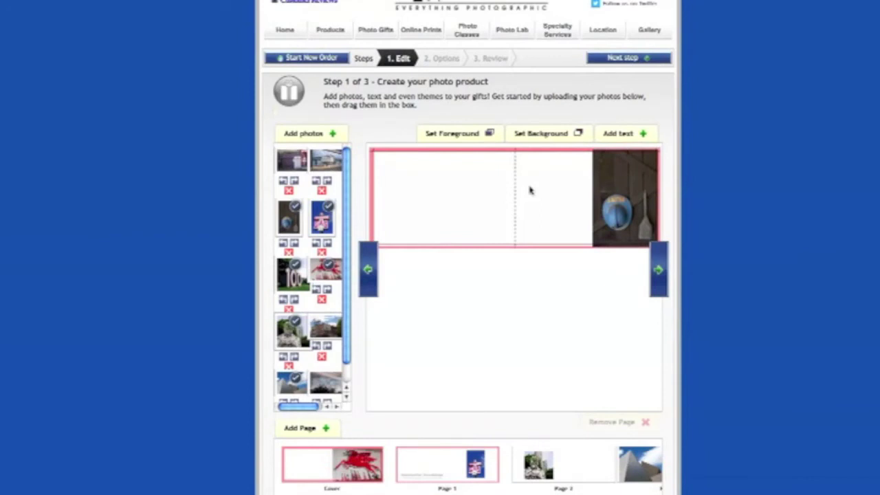
Add the brick building photo to the left page and enlarge it
{"action": "scroll", "coordinate": [330, 320], "scroll_direction": "down", "scroll_amount": 1}
{"action": "left_click_drag", "start_coordinate": [330, 310], "coordinate": [372, 150]}
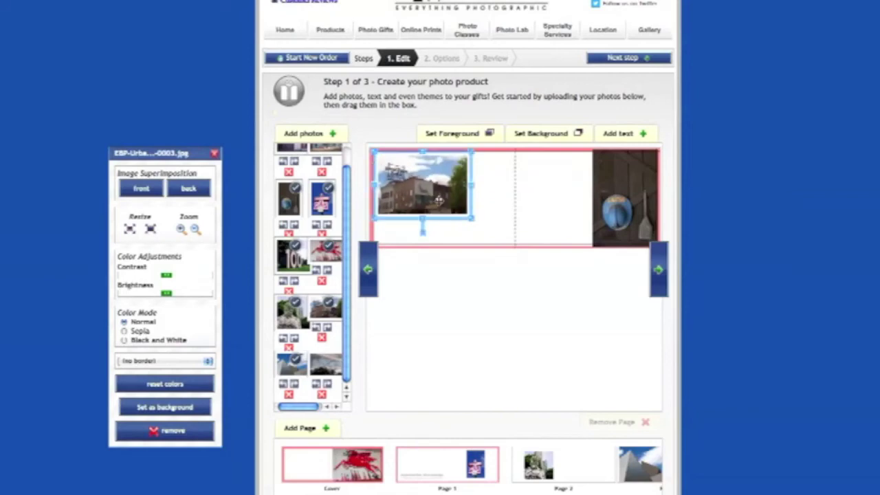
{"action": "left_click_drag", "start_coordinate": [471, 219], "coordinate": [504, 243]}
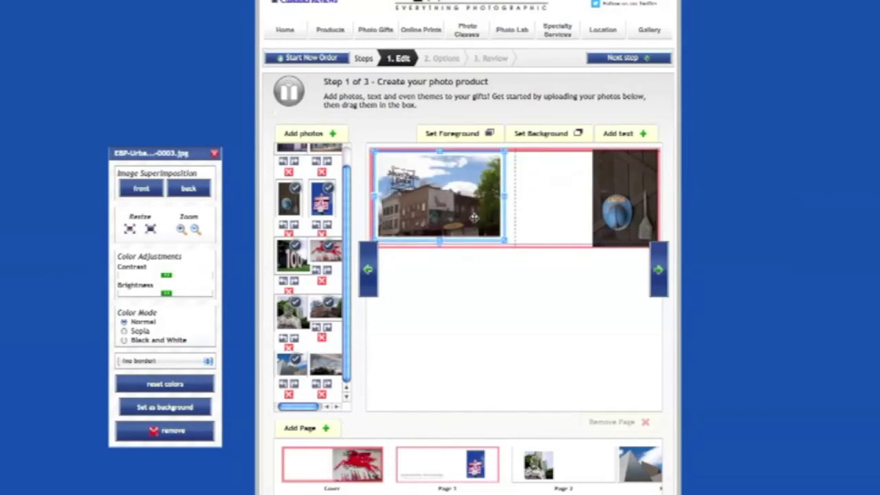
{"action": "left_click", "coordinate": [538, 235]}
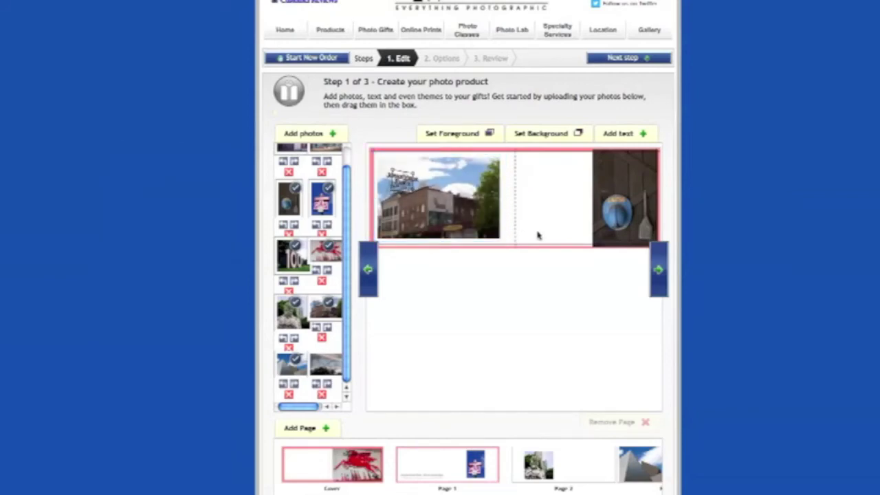
Reposition and re-crop the globe photo, then go to the inside back cover
{"action": "left_click", "coordinate": [613, 213]}
{"action": "left_click_drag", "start_coordinate": [612, 213], "coordinate": [590, 208]}
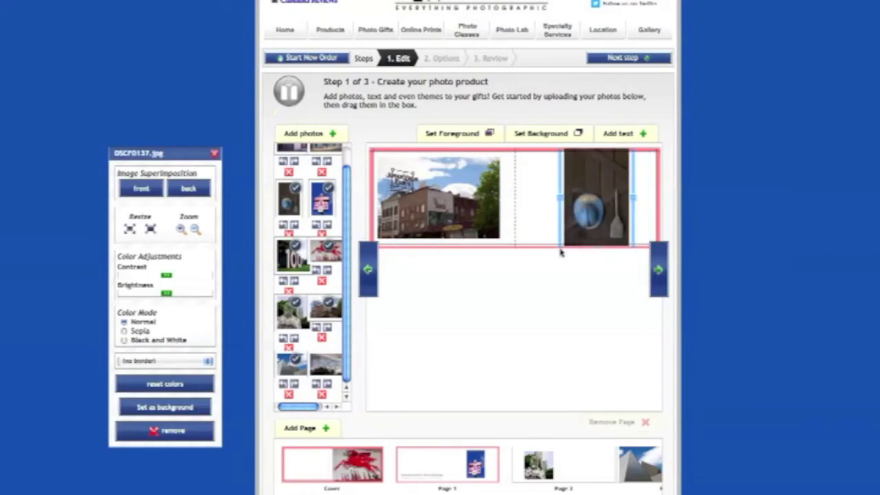
{"action": "left_click_drag", "start_coordinate": [562, 245], "coordinate": [584, 232]}
{"action": "left_click_drag", "start_coordinate": [601, 195], "coordinate": [590, 209]}
{"action": "left_click", "coordinate": [636, 210]}
{"action": "left_click", "coordinate": [658, 268]}
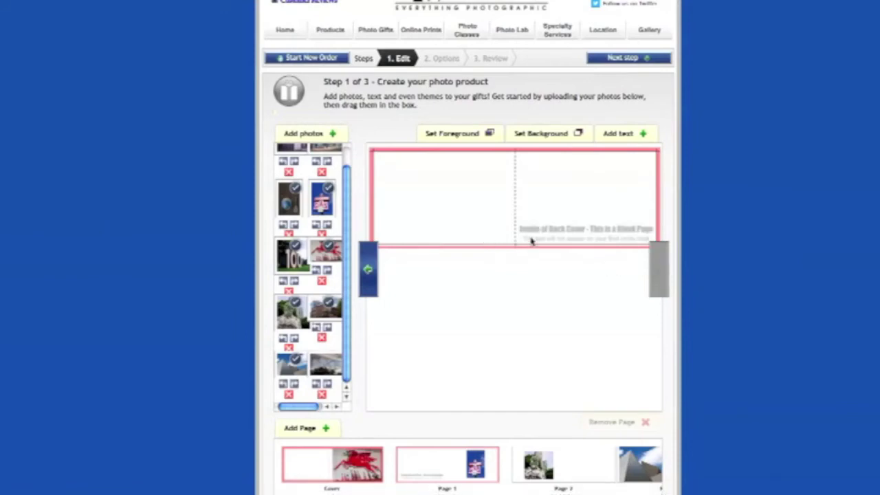
{"action": "scroll", "coordinate": [503, 248], "scroll_direction": "down", "scroll_amount": 3}
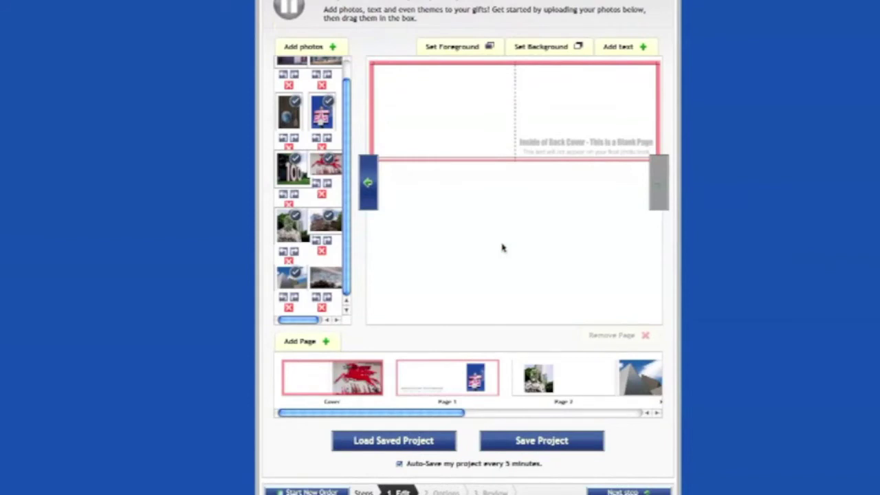
{"action": "left_click", "coordinate": [308, 344]}
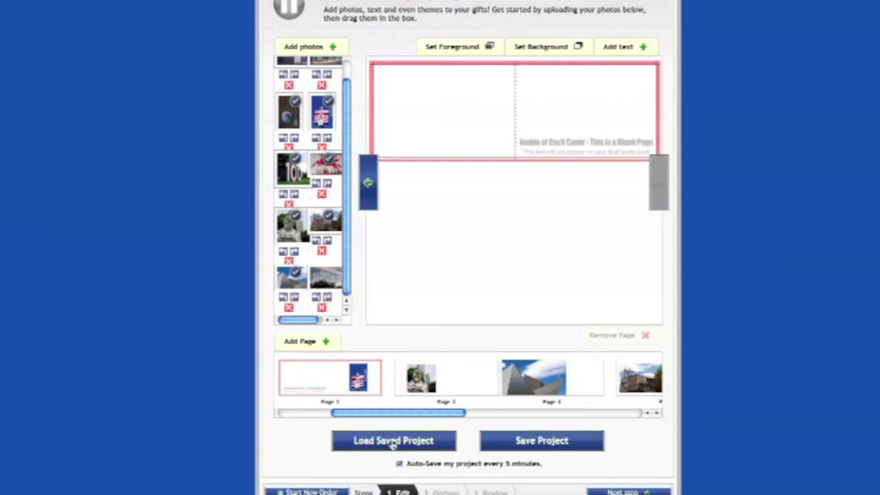
{"action": "left_click_drag", "start_coordinate": [399, 416], "coordinate": [561, 410]}
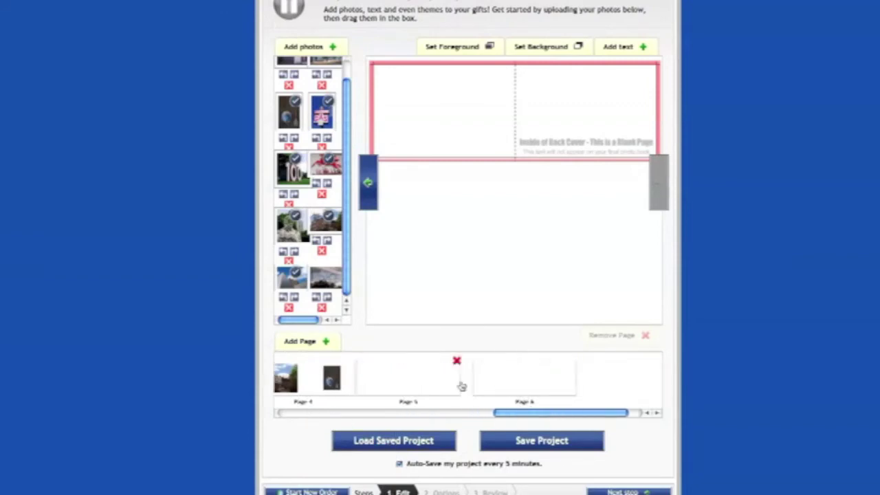
{"action": "left_click_drag", "start_coordinate": [533, 417], "coordinate": [482, 413]}
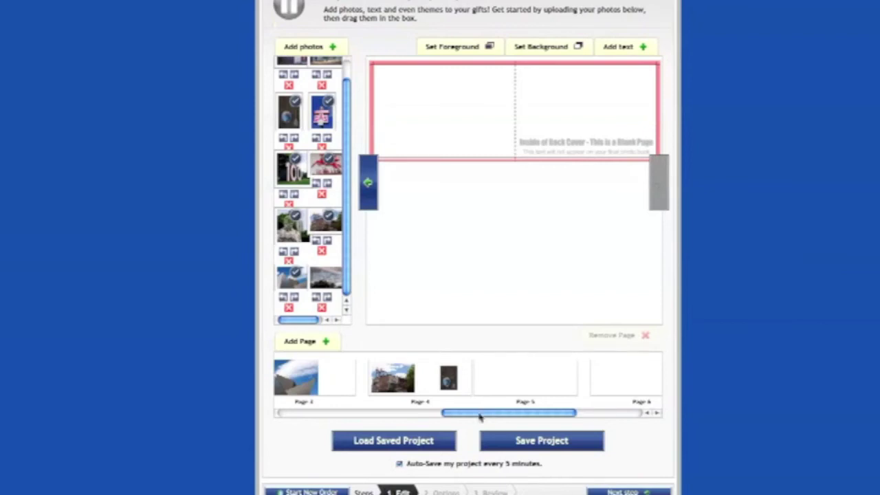
{"action": "left_click_drag", "start_coordinate": [515, 413], "coordinate": [534, 414]}
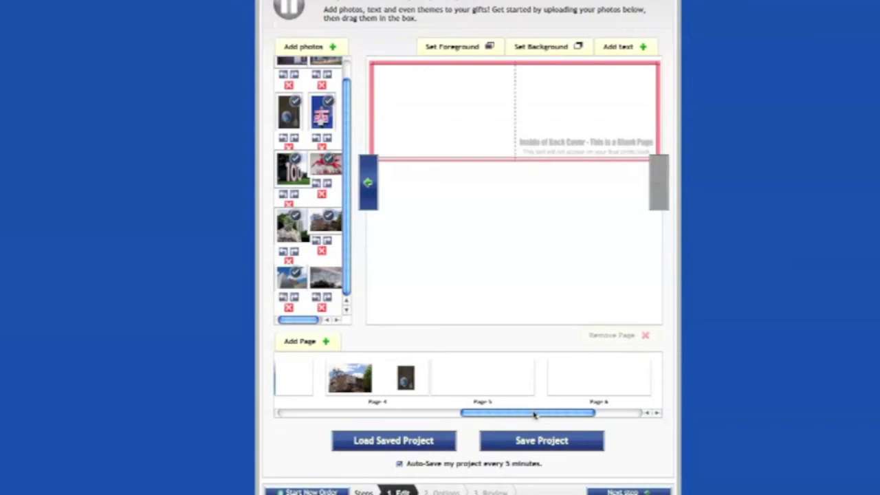
{"action": "left_click_drag", "start_coordinate": [536, 418], "coordinate": [573, 419]}
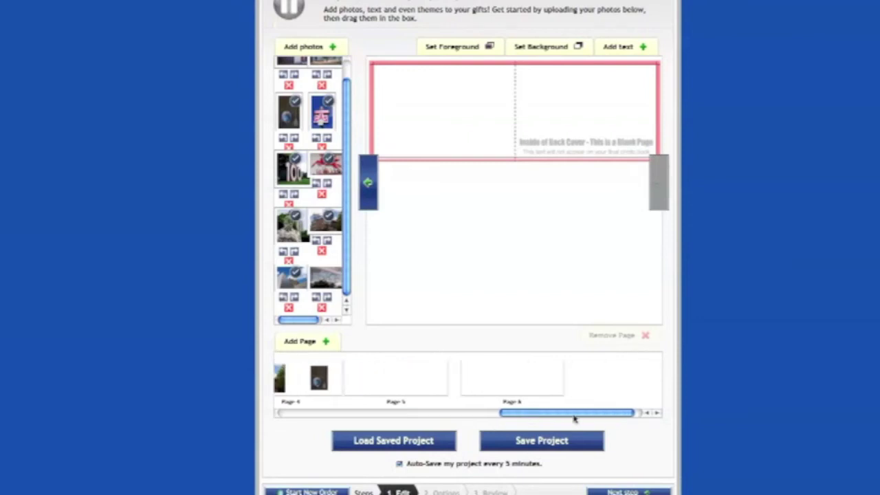
Save the project and advance to the Step 2 Options page, keeping order quantity 1
{"action": "left_click", "coordinate": [549, 447]}
{"action": "scroll", "coordinate": [654, 404], "scroll_direction": "down", "scroll_amount": 1}
{"action": "scroll", "coordinate": [654, 404], "scroll_direction": "down", "scroll_amount": 2}
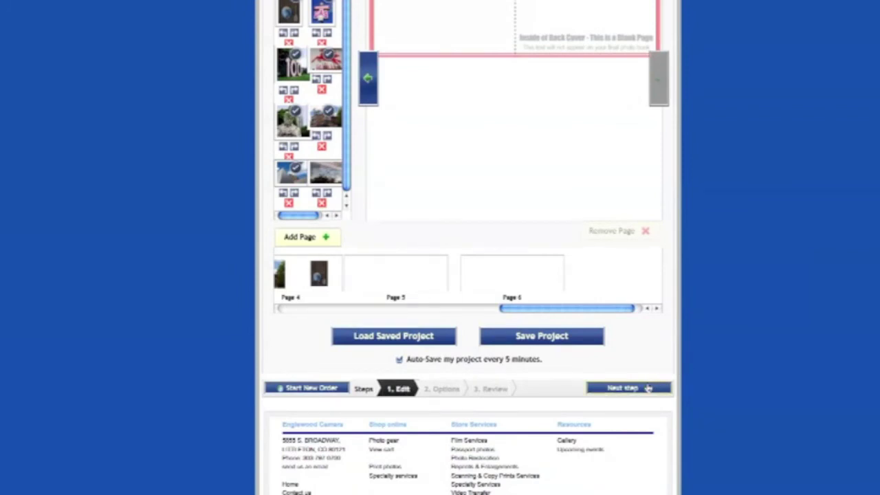
{"action": "left_click", "coordinate": [626, 389]}
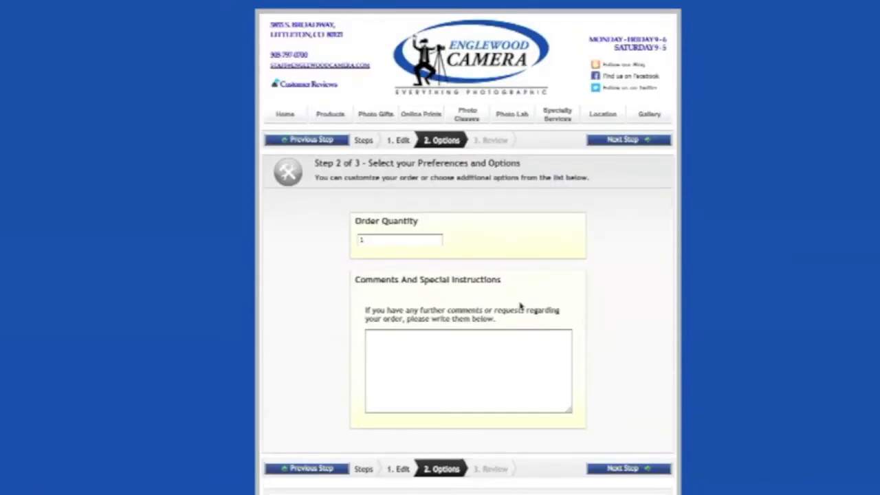
{"action": "left_click", "coordinate": [399, 238]}
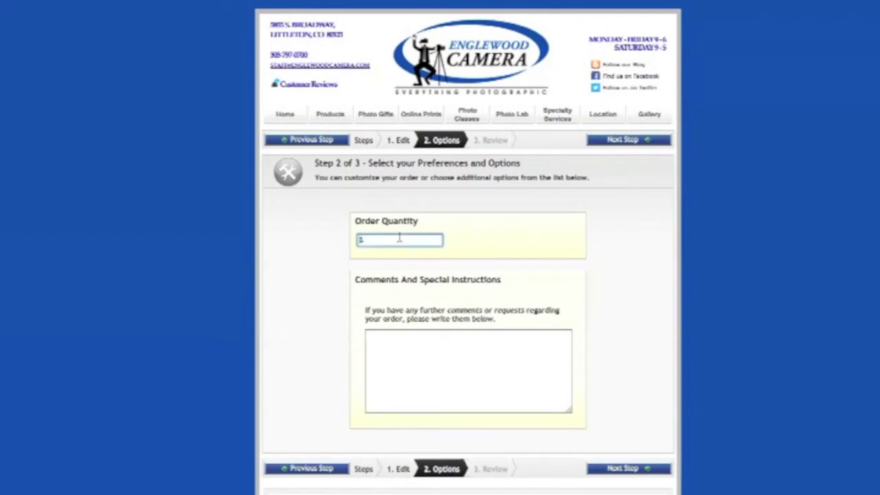
{"action": "scroll", "coordinate": [569, 311], "scroll_direction": "down", "scroll_amount": 3}
{"action": "left_click", "coordinate": [454, 287]}
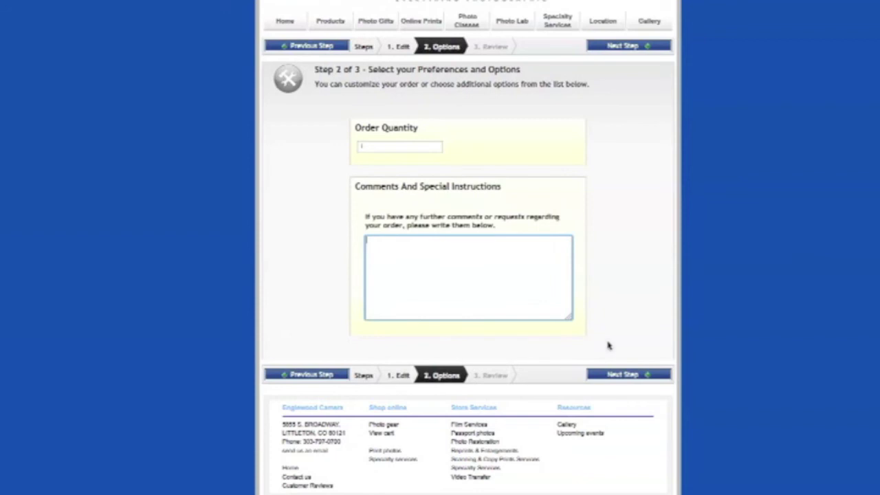
Page through the book preview, review the $34.99 plus $3.96 extra-pages summary, and add it to the cart
{"action": "left_click", "coordinate": [635, 375]}
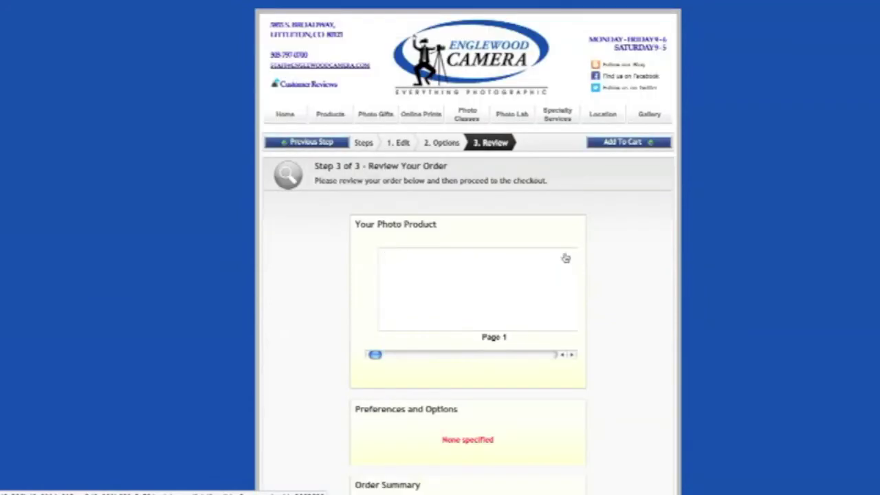
{"action": "scroll", "coordinate": [564, 256], "scroll_direction": "down", "scroll_amount": 1}
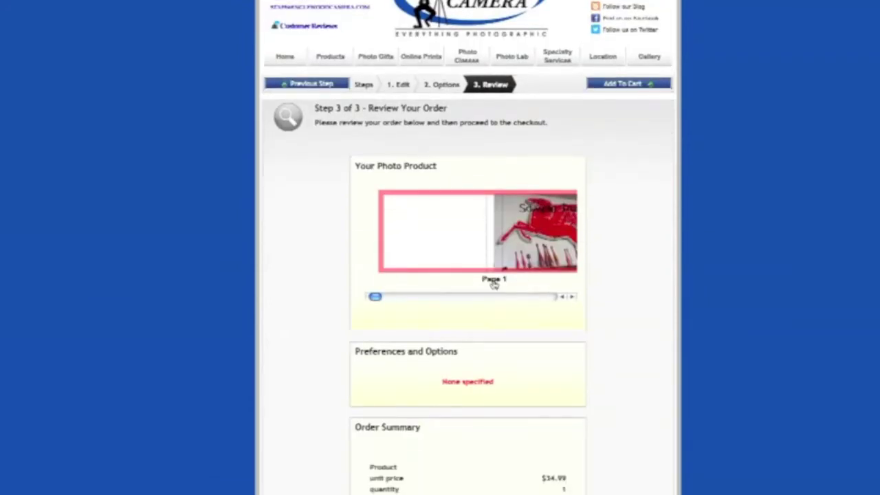
{"action": "left_click", "coordinate": [571, 297]}
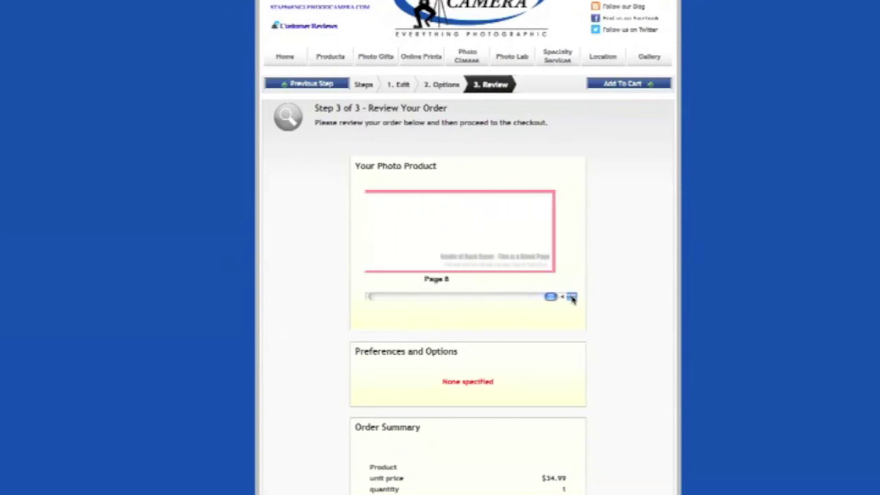
{"action": "left_click_drag", "start_coordinate": [551, 296], "coordinate": [375, 296]}
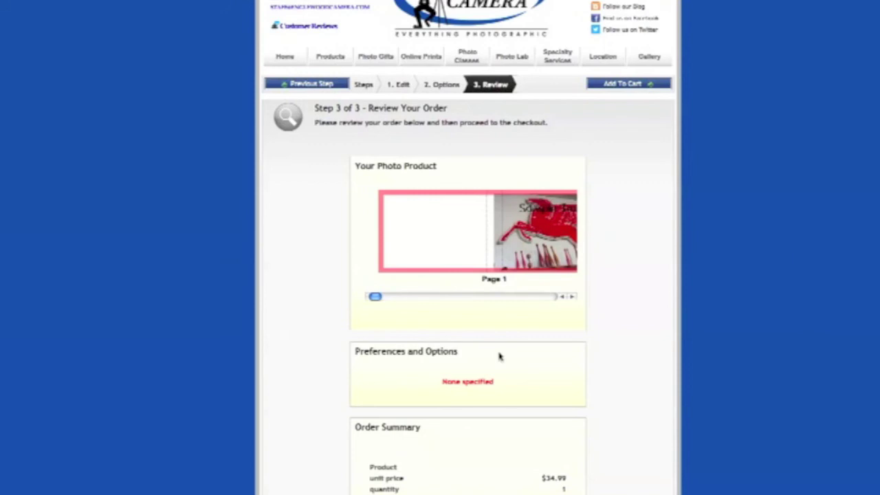
{"action": "scroll", "coordinate": [502, 353], "scroll_direction": "down", "scroll_amount": 5}
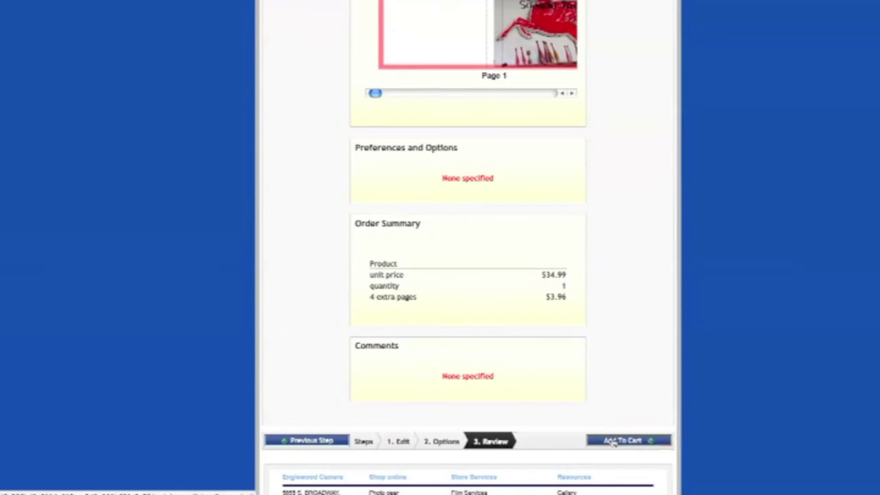
{"action": "left_click", "coordinate": [614, 441]}
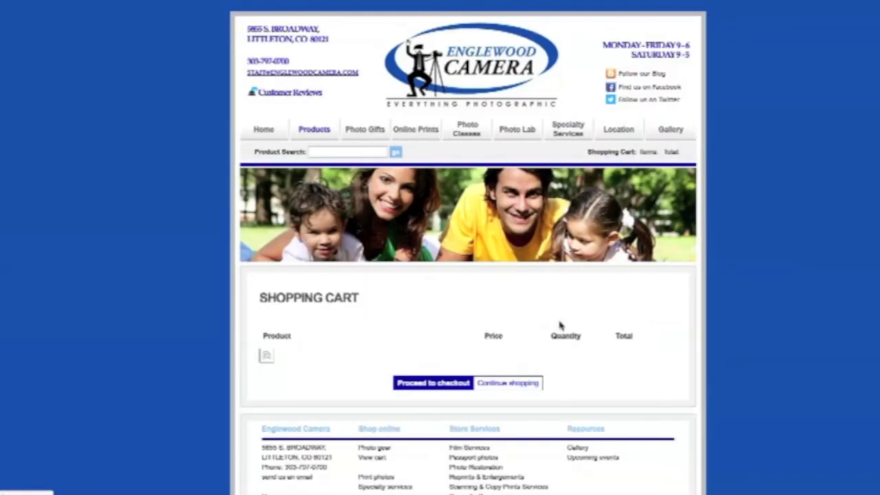
Proceed from the $38.95 photo album cart to the empty billing address form
{"action": "scroll", "coordinate": [561, 323], "scroll_direction": "down", "scroll_amount": 2}
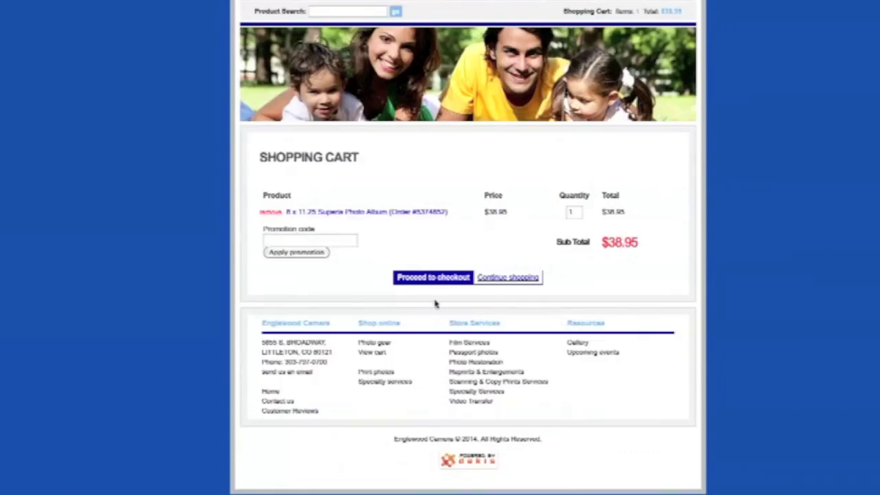
{"action": "left_click", "coordinate": [435, 279]}
{"action": "scroll", "coordinate": [442, 289], "scroll_direction": "down", "scroll_amount": 3}
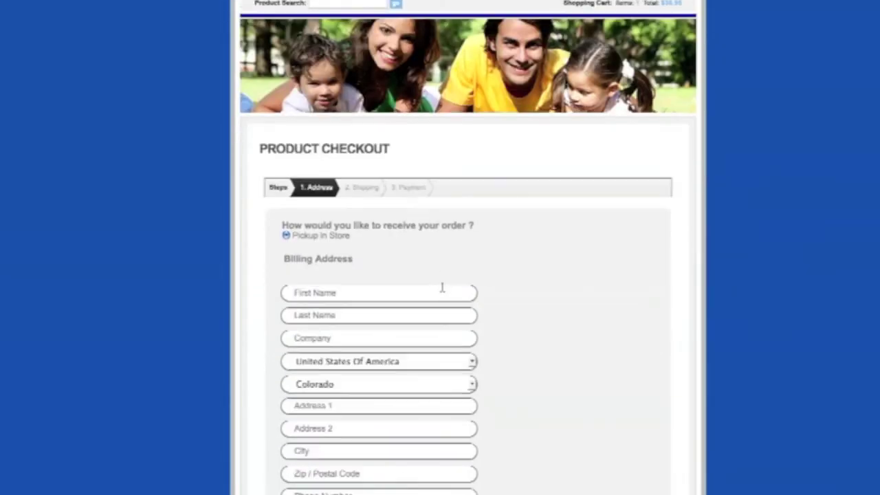
Enter the billing first and last name, street address, city and zip code
{"action": "scroll", "coordinate": [448, 289], "scroll_direction": "down", "scroll_amount": 3}
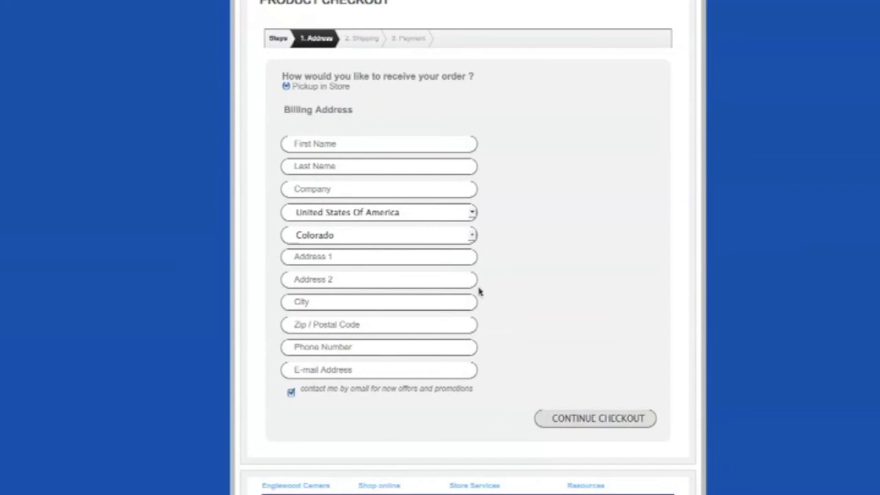
{"action": "left_click", "coordinate": [303, 143]}
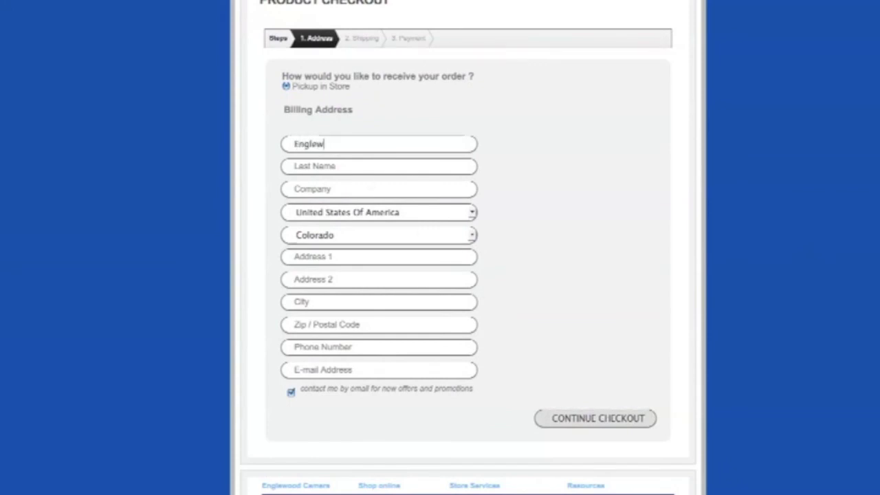
{"action": "key", "text": "Tab"}
{"action": "key", "text": "Tab"}
{"action": "key", "text": "Tab"}
{"action": "key", "text": "Tab"}
{"action": "key", "text": "Tab"}
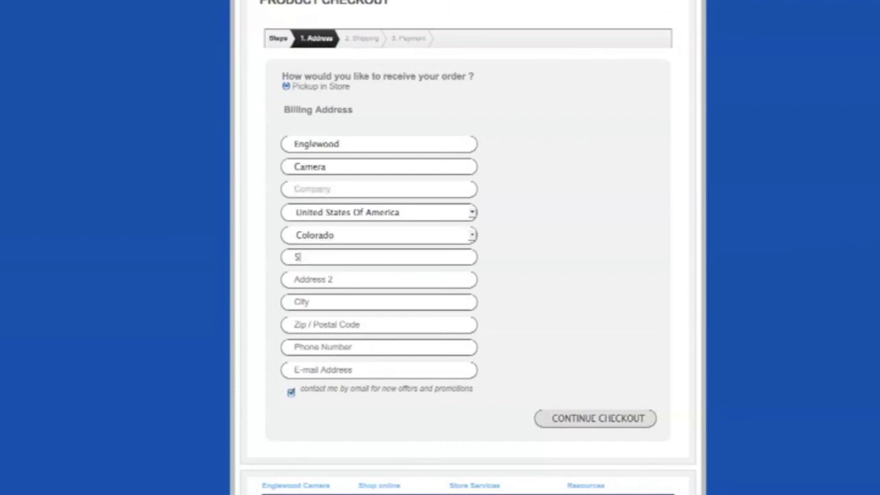
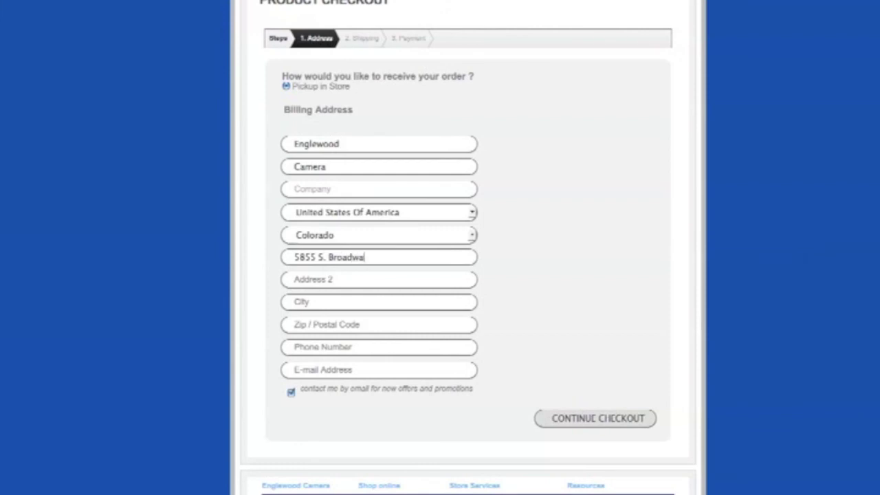
{"action": "key", "text": "Tab"}
{"action": "key", "text": "Tab"}
{"action": "key", "text": "Tab"}
Add the billing phone number and e-mail address, then continue to shipping
{"action": "left_click", "coordinate": [320, 350]}
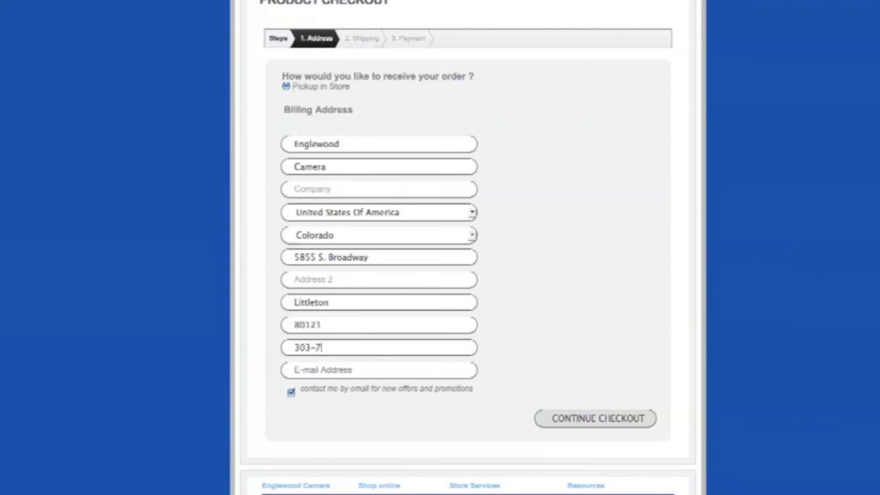
{"action": "left_click", "coordinate": [316, 373]}
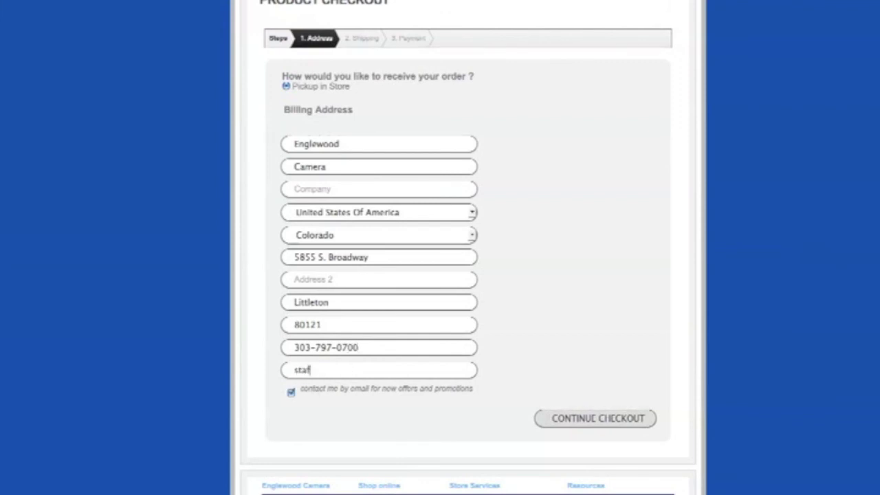
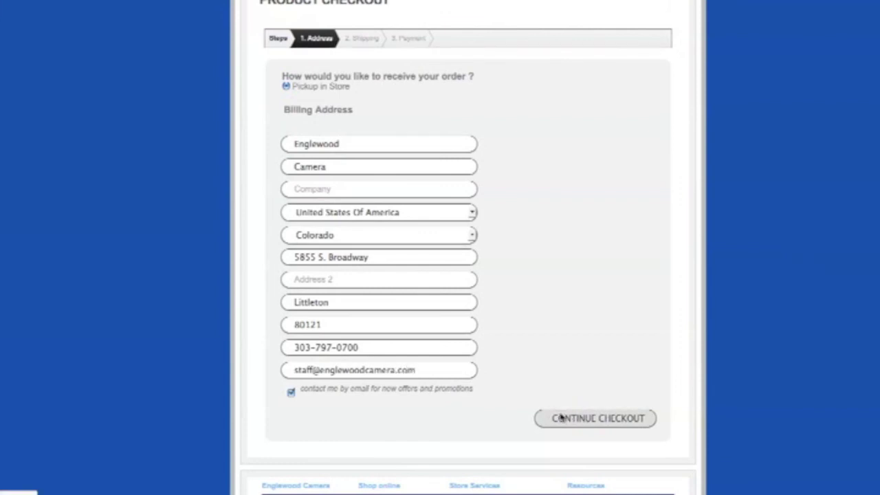
{"action": "key", "text": "Return"}
Confirm in-store pick-up at Englewood Camera and continue to the $41.77 USD payment step
{"action": "scroll", "coordinate": [519, 401], "scroll_direction": "down", "scroll_amount": 3}
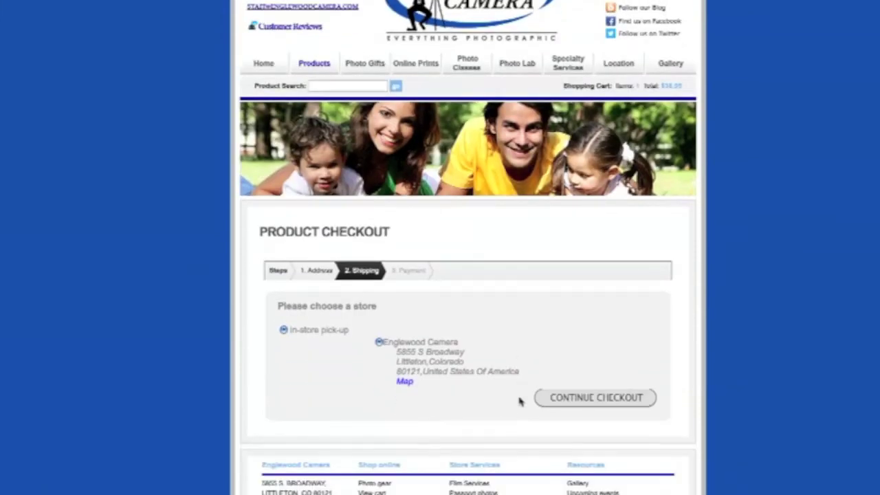
{"action": "scroll", "coordinate": [519, 401], "scroll_direction": "down", "scroll_amount": 1}
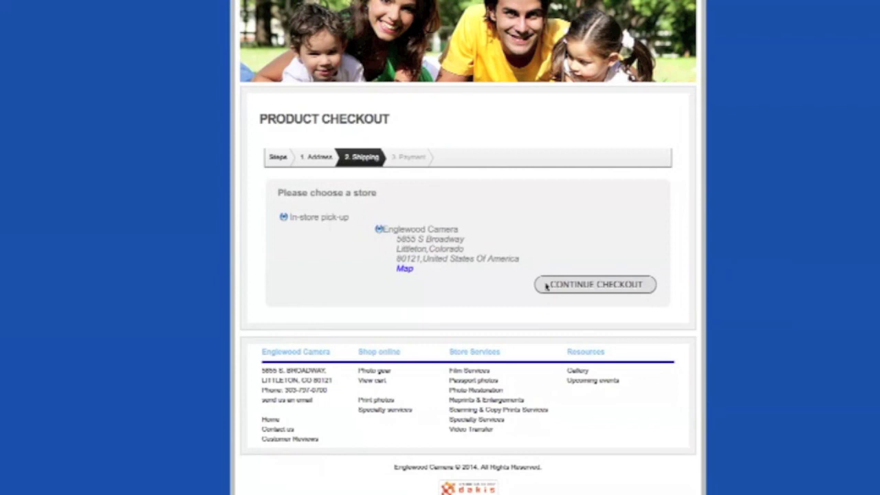
{"action": "left_click", "coordinate": [586, 286]}
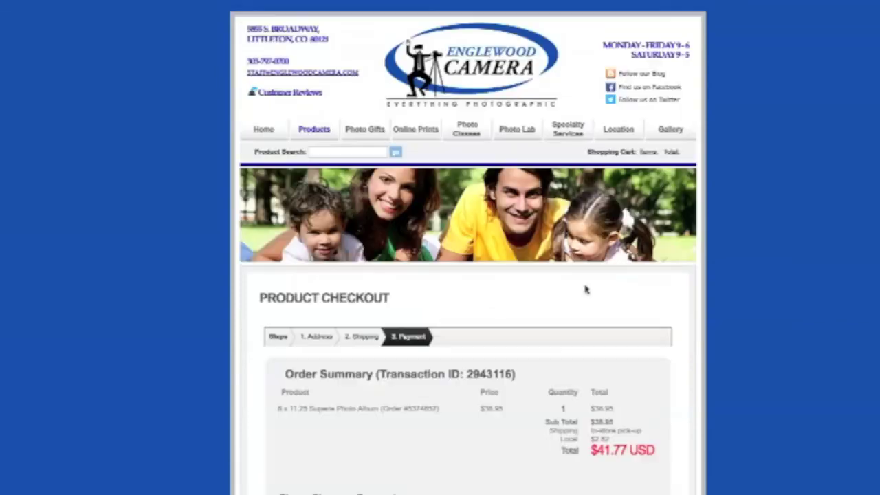
Choose Payment upon Pickup instead of Pay Online for the $41.77 USD order
{"action": "scroll", "coordinate": [586, 289], "scroll_direction": "down", "scroll_amount": 5}
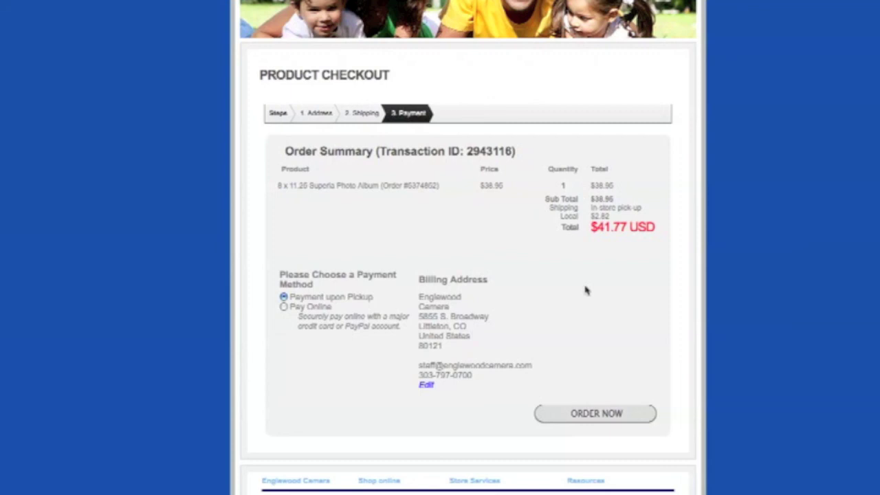
{"action": "scroll", "coordinate": [586, 290], "scroll_direction": "down", "scroll_amount": 2}
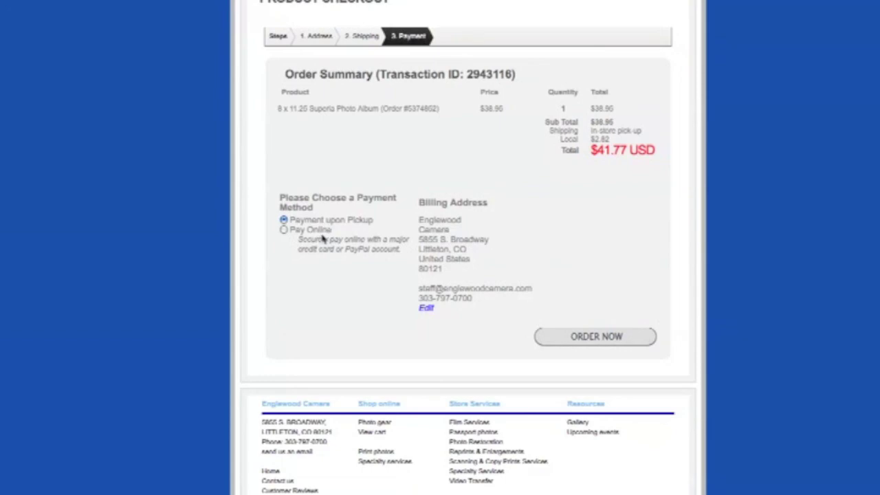
{"action": "left_click", "coordinate": [284, 229]}
{"action": "left_click", "coordinate": [284, 220]}
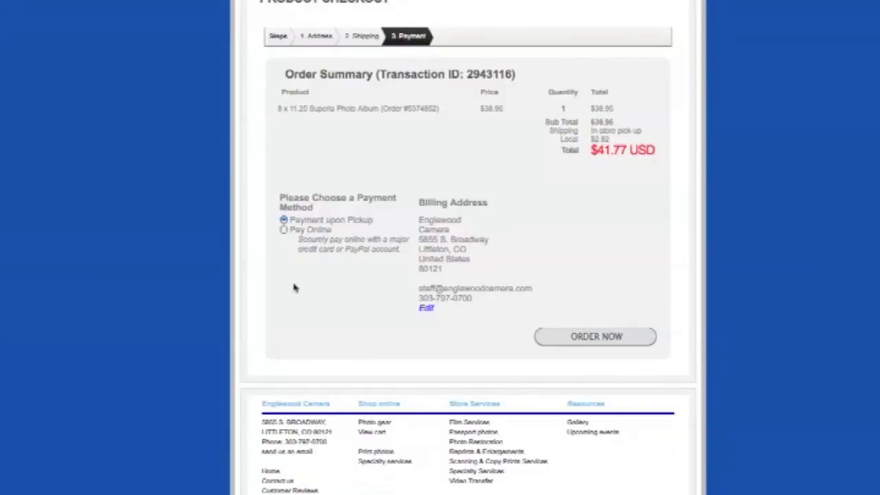